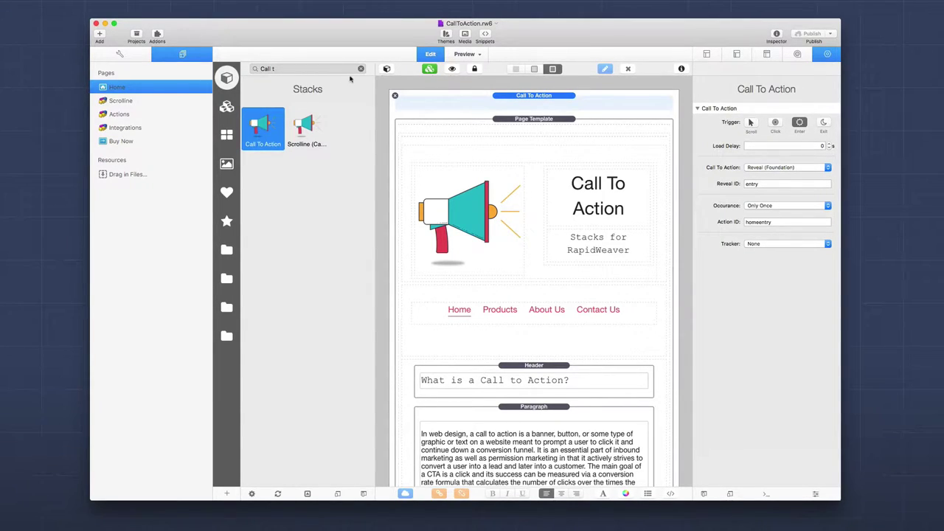
Select the Call To Action stack above the page template and enable its Exit, Scroll and Click triggers
click(520, 98)
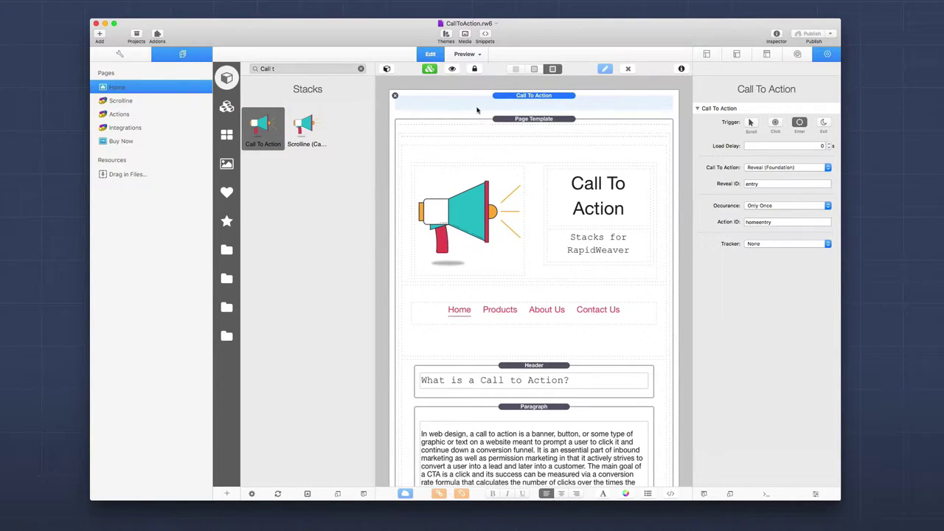
click(361, 69)
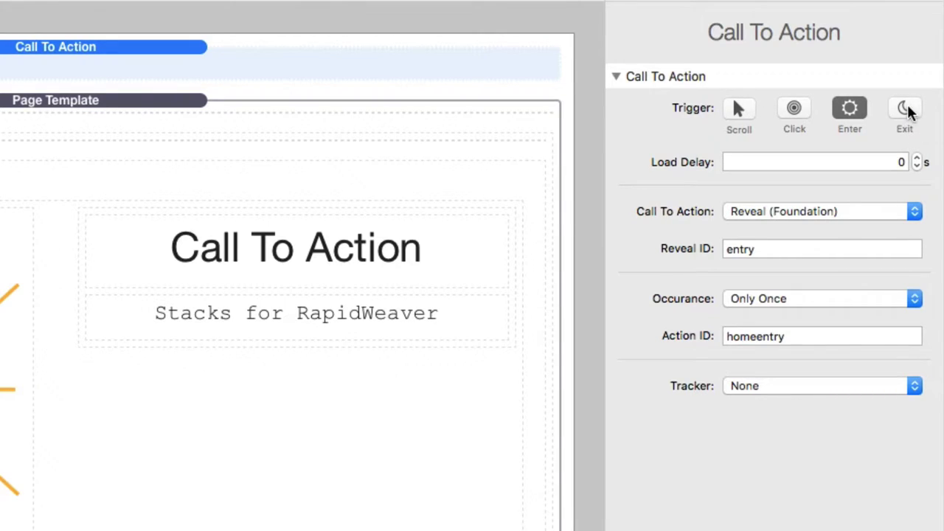
click(905, 108)
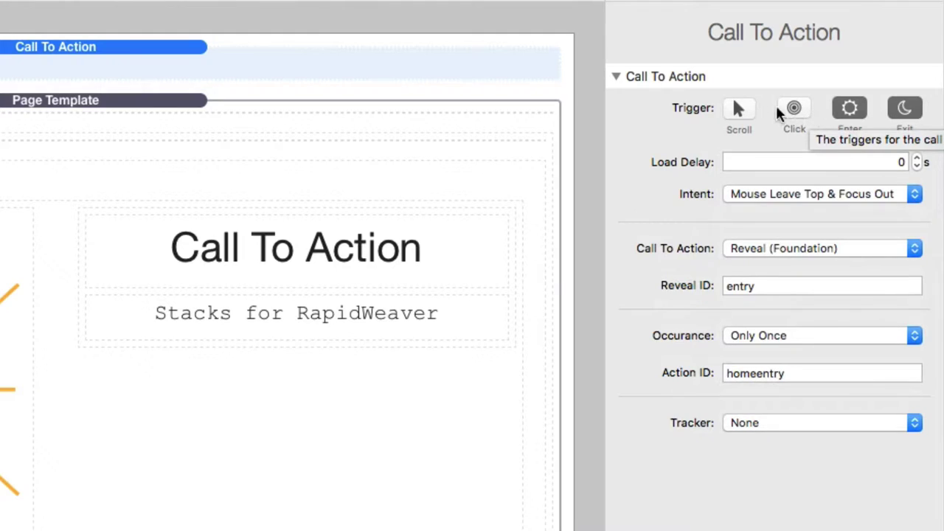
click(737, 108)
click(791, 109)
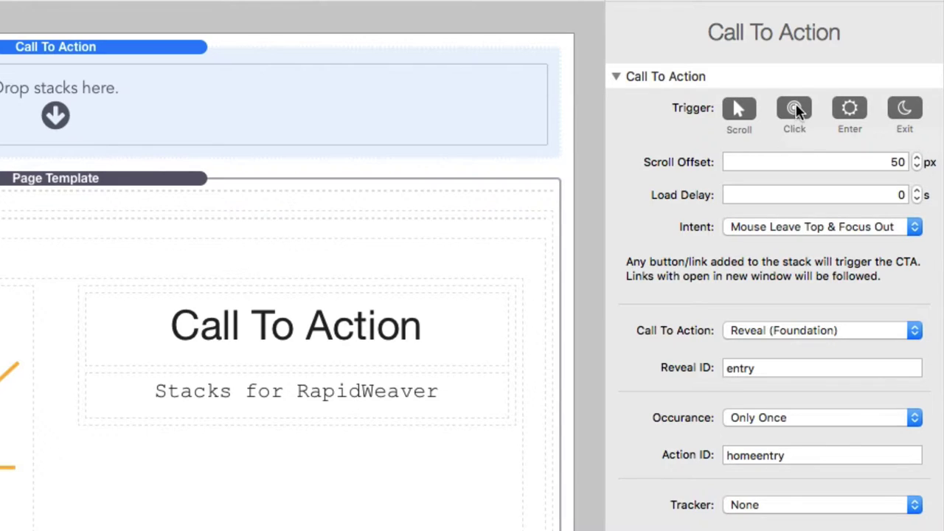
Turn off the Click, Enter, Exit and Scroll triggers of the Call To Action stack
click(795, 108)
click(850, 108)
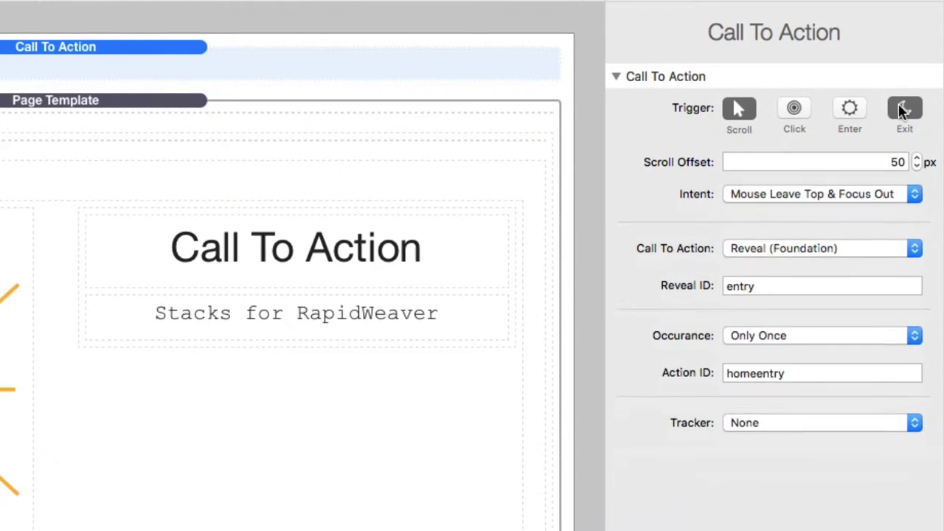
click(905, 108)
click(740, 108)
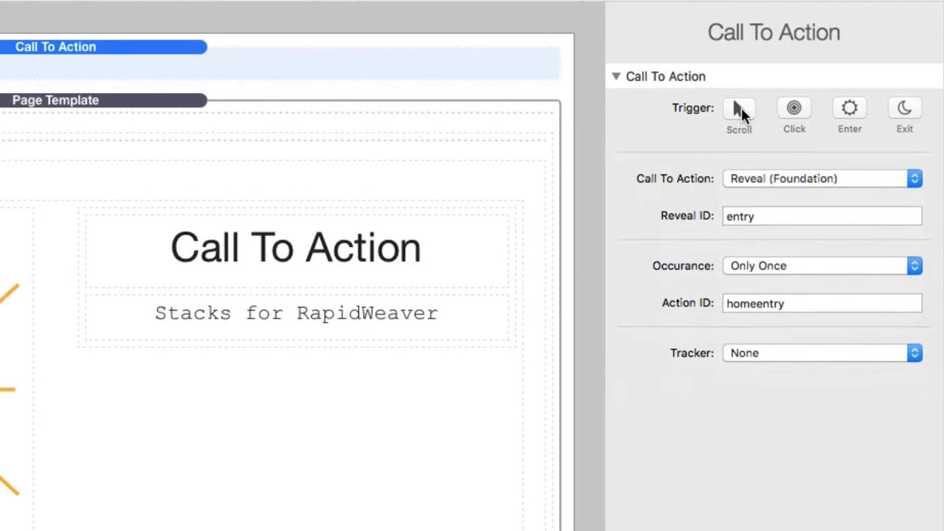
Enable the Scroll and Click triggers on the stack, and swap Click for the Enter trigger
click(740, 108)
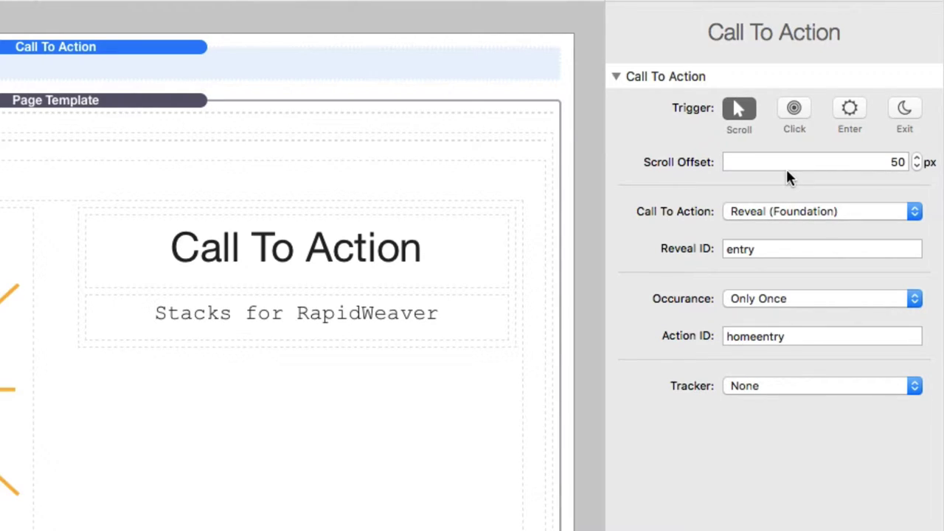
click(793, 108)
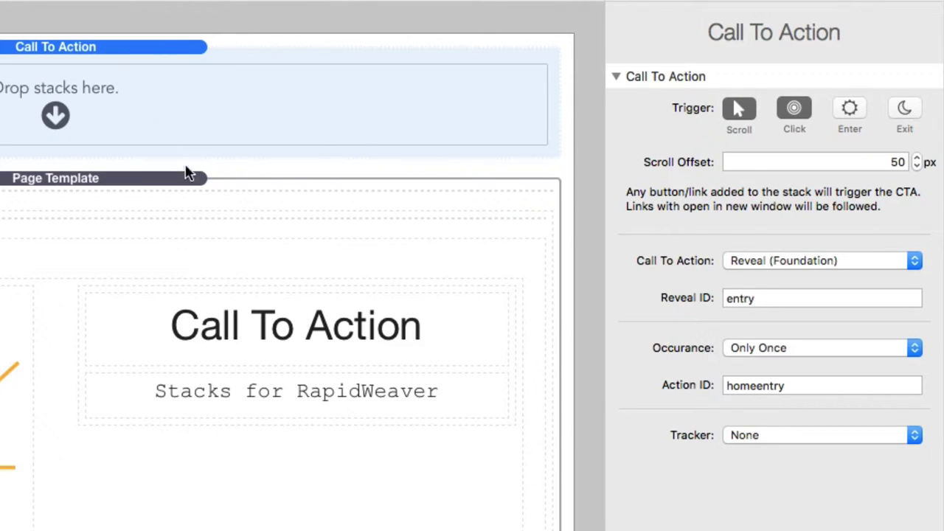
click(797, 108)
click(851, 109)
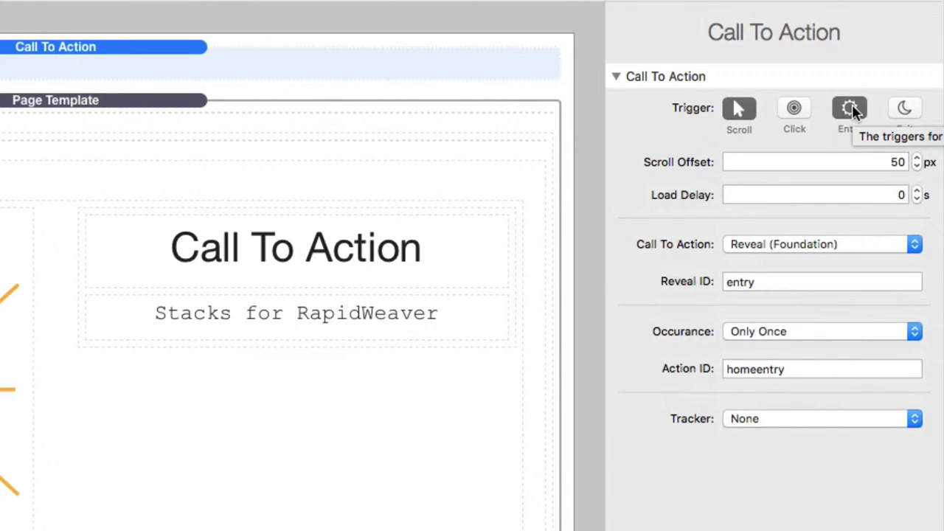
Make Exit the stack's only trigger, with Focus Out as its intent
click(738, 109)
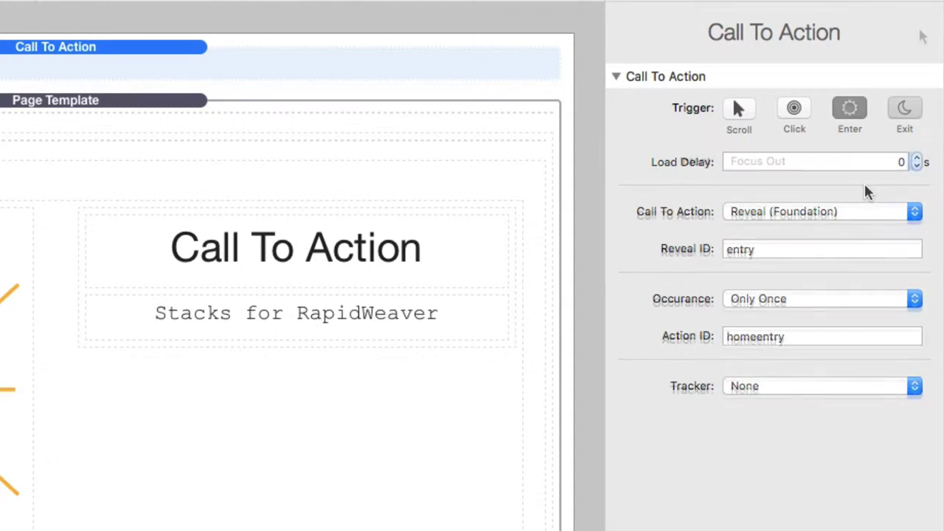
click(904, 109)
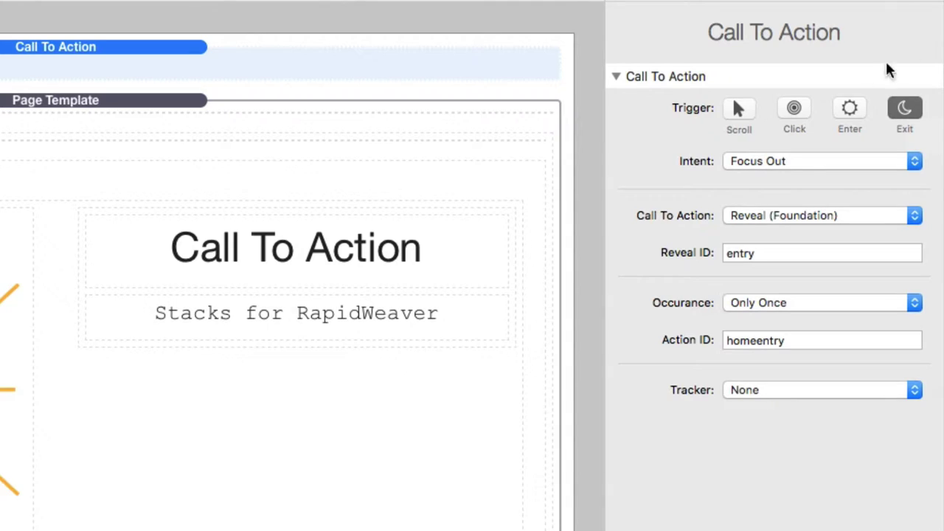
click(823, 162)
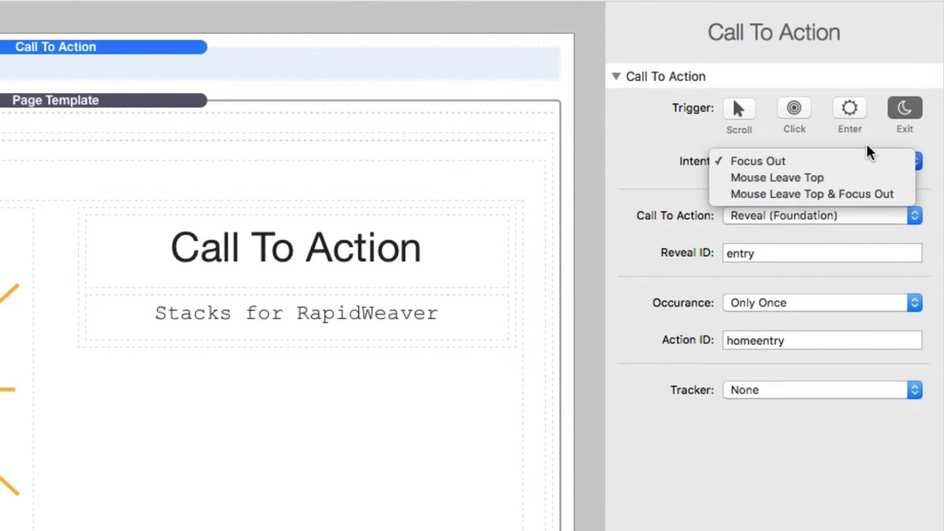
click(688, 129)
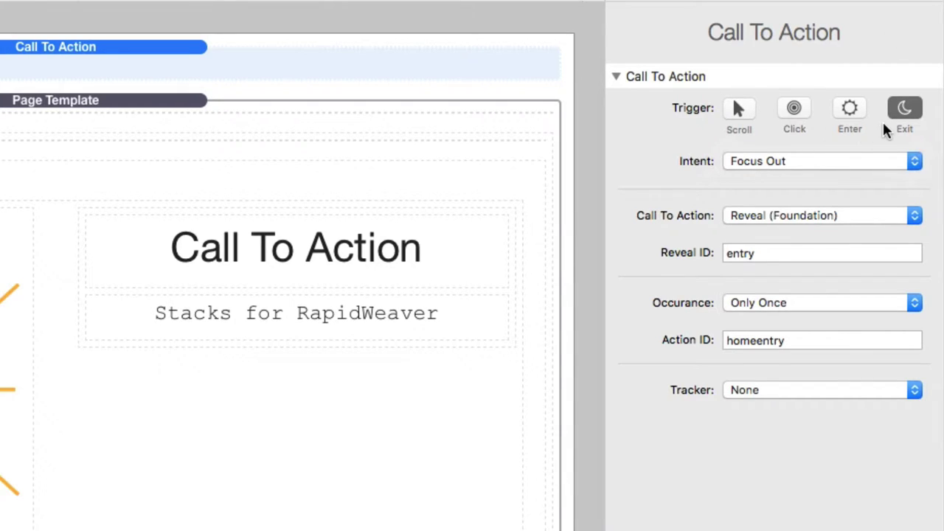
Try Glider (JW) and PopBox (1LD) as the call to action, stepping the PopBox instance up and back to 1
click(798, 214)
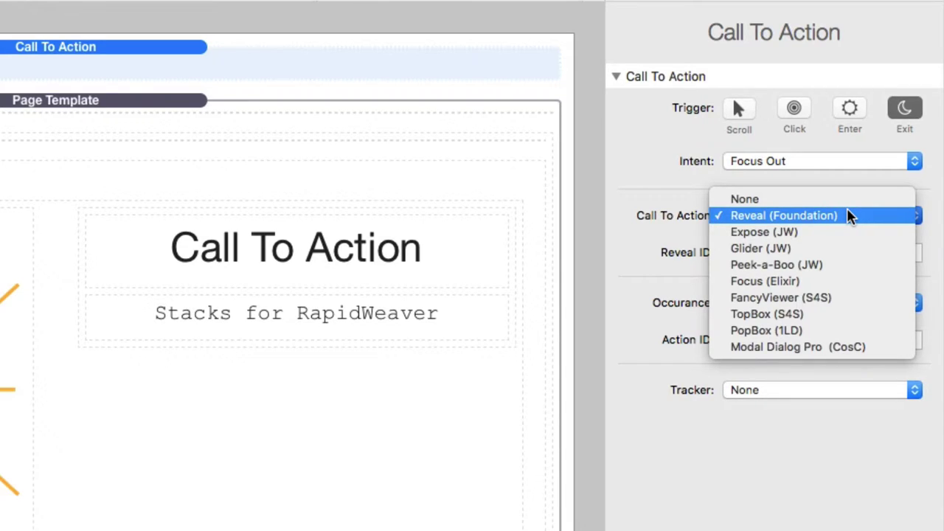
click(784, 248)
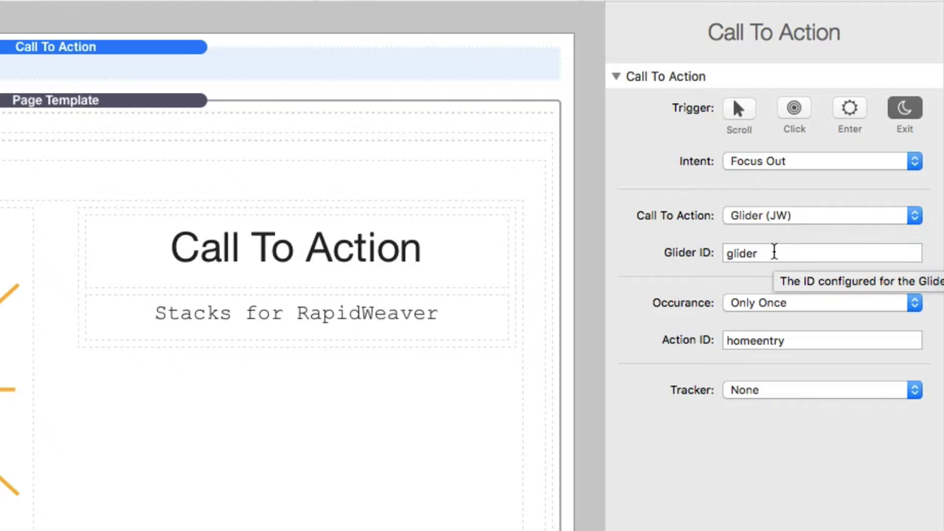
click(774, 214)
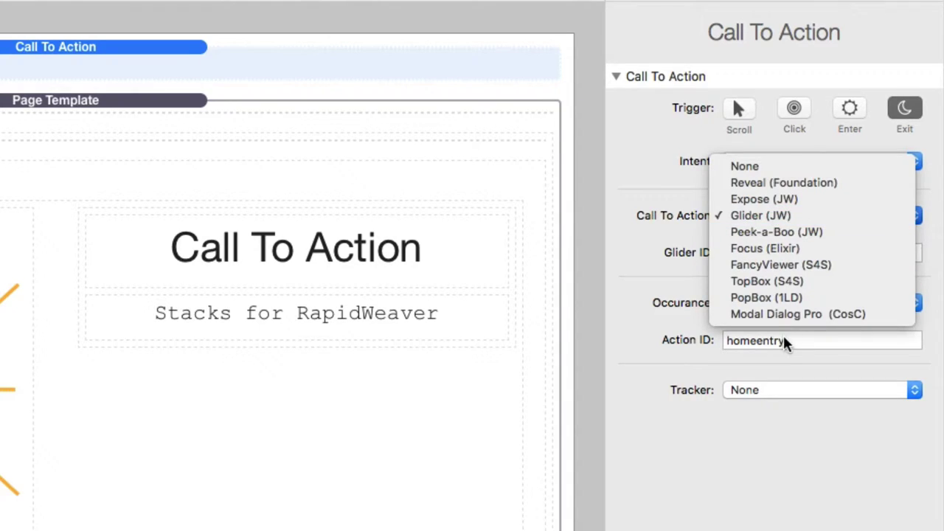
click(790, 298)
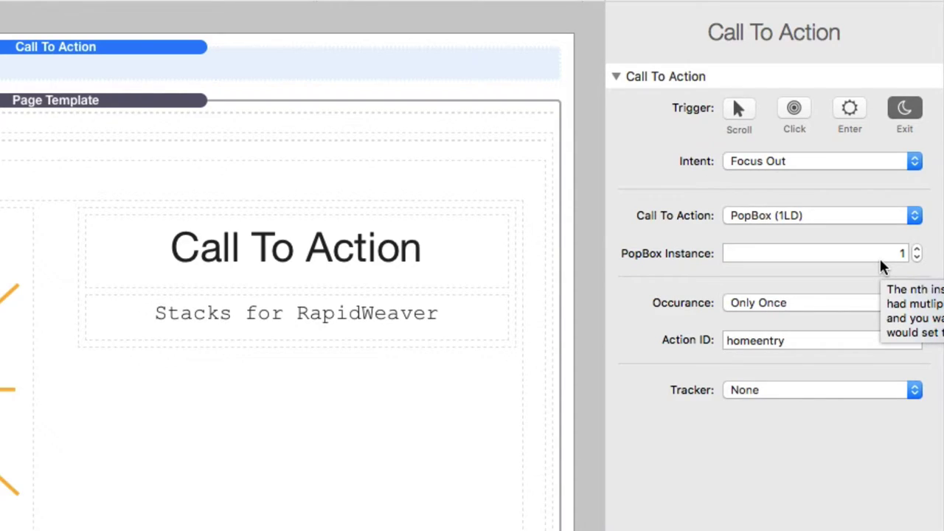
click(916, 249)
click(917, 258)
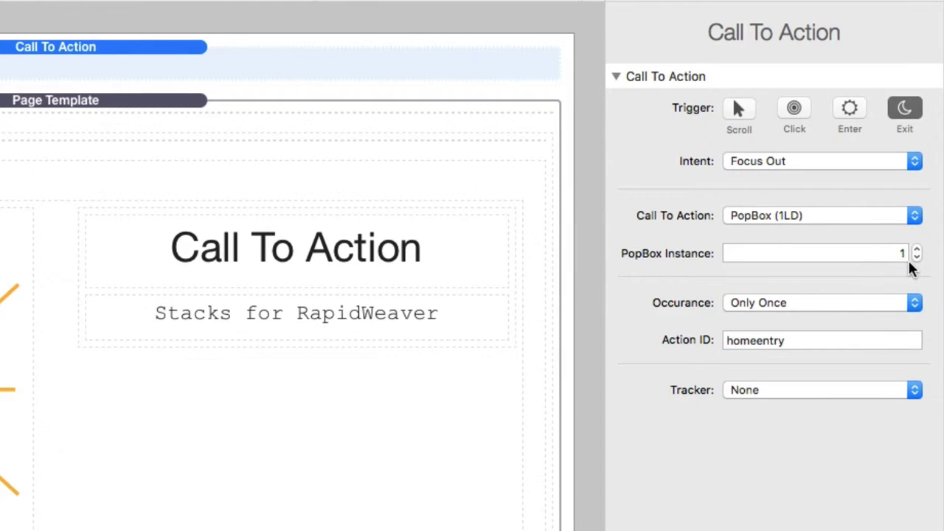
Try TopBox (S4S) as the call to action and switch back to Reveal (Foundation)
click(828, 209)
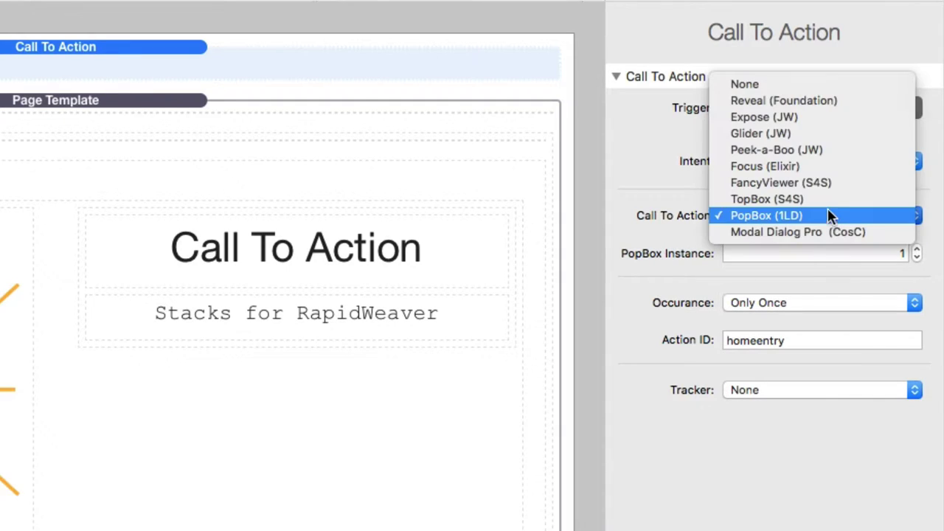
click(824, 196)
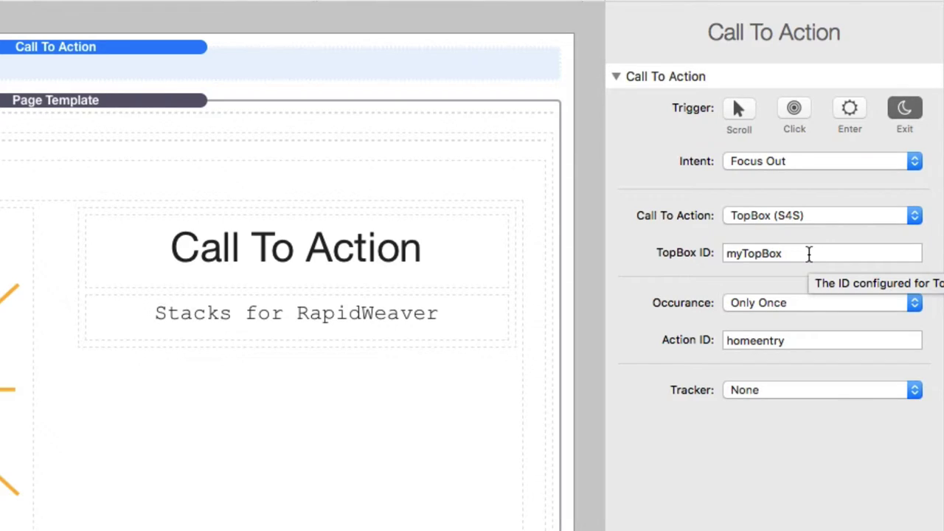
click(796, 219)
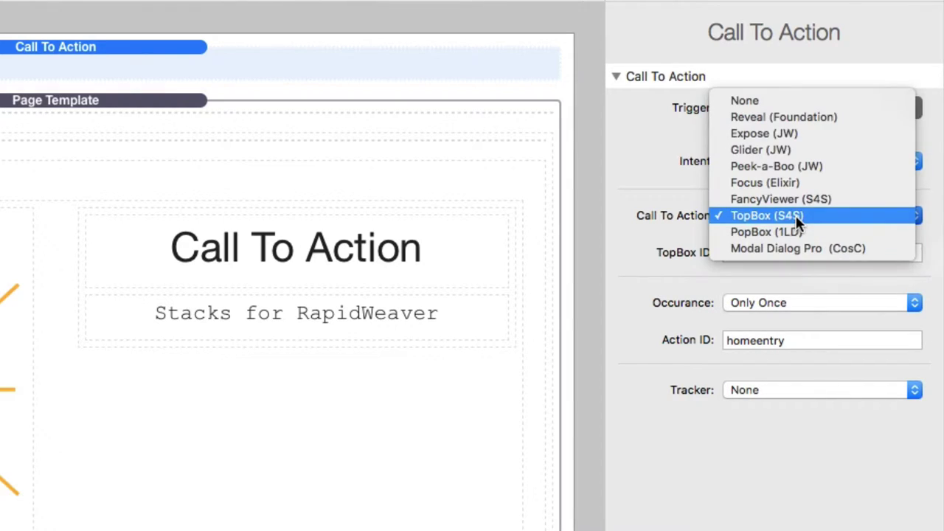
click(778, 116)
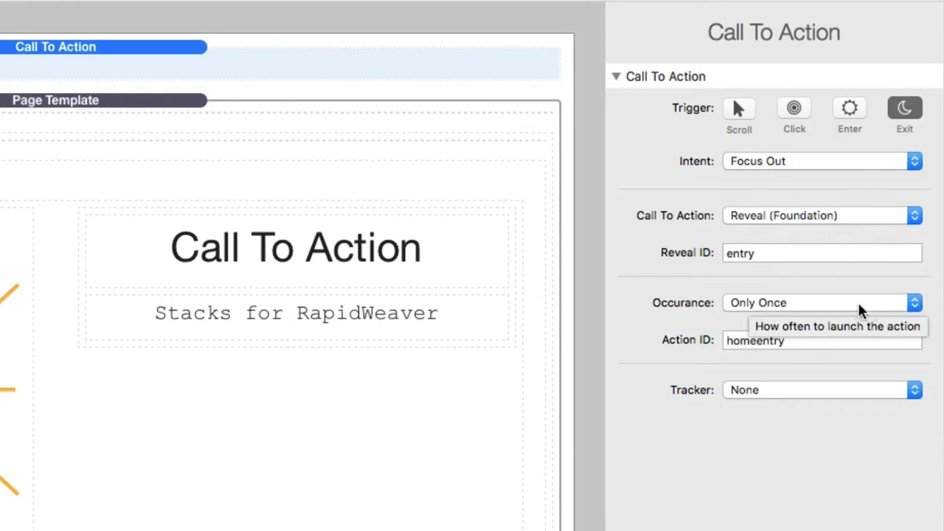
Set the occurrence to Once per Time Period and open its Action ID for editing
click(911, 304)
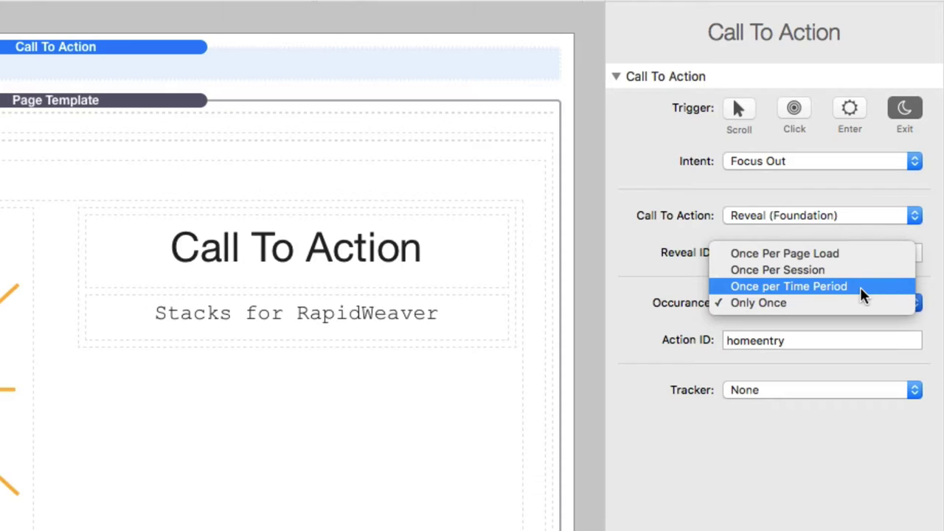
click(862, 286)
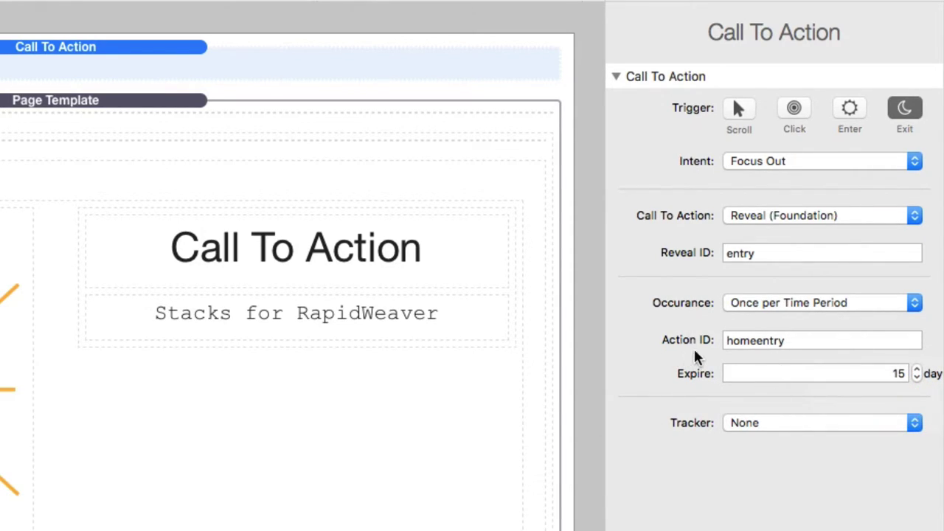
click(799, 340)
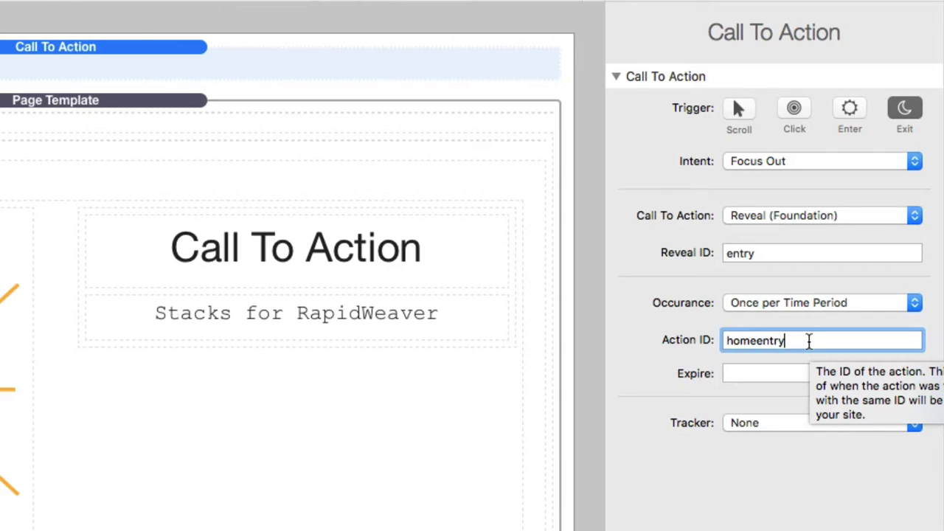
Set how often the action launches to Once Per Page Load
click(800, 303)
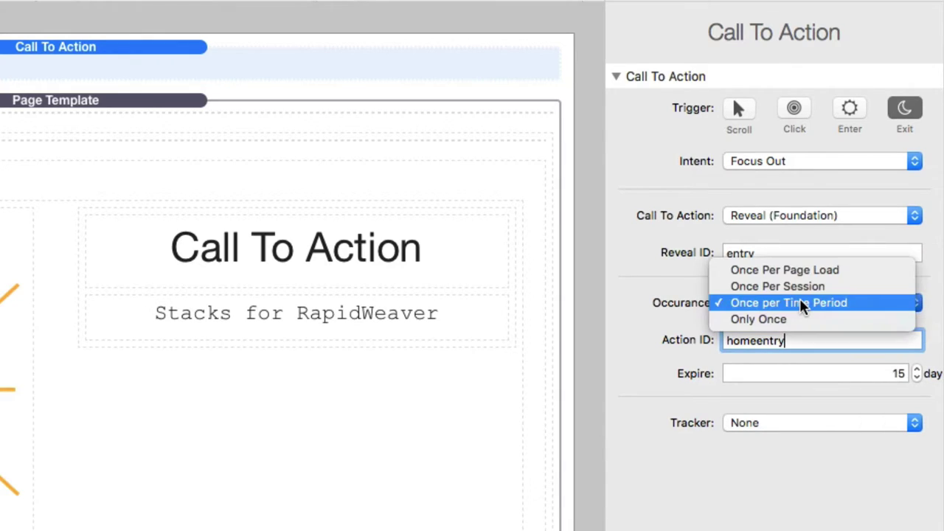
click(847, 272)
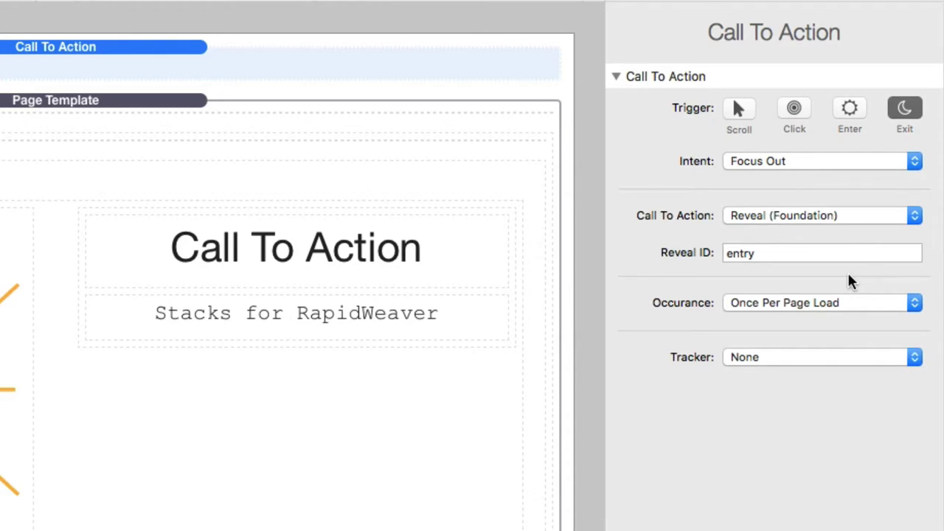
Set the tracker to Google and go through its category and label fields
click(803, 360)
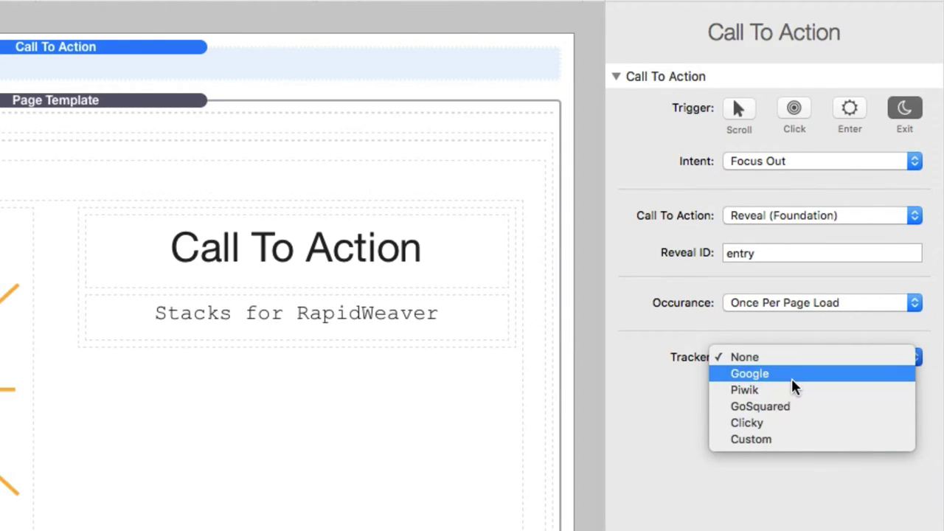
click(791, 378)
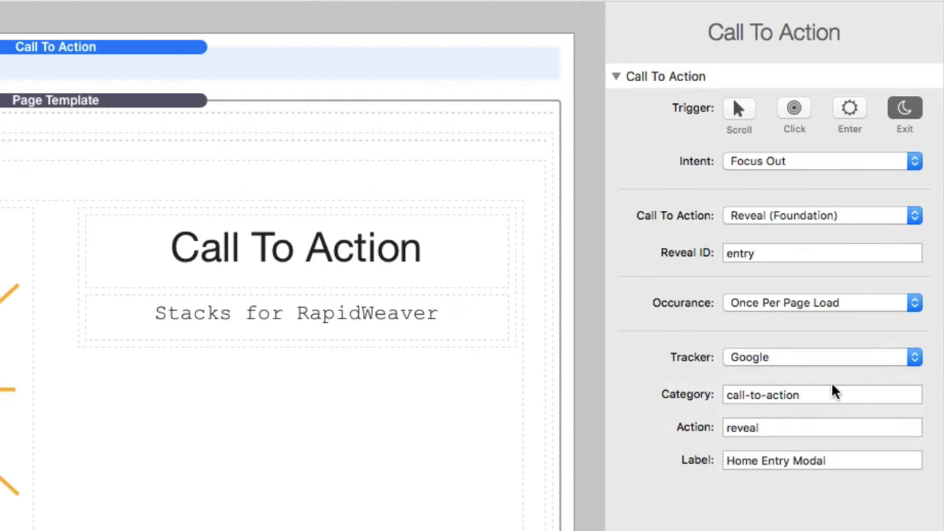
click(828, 392)
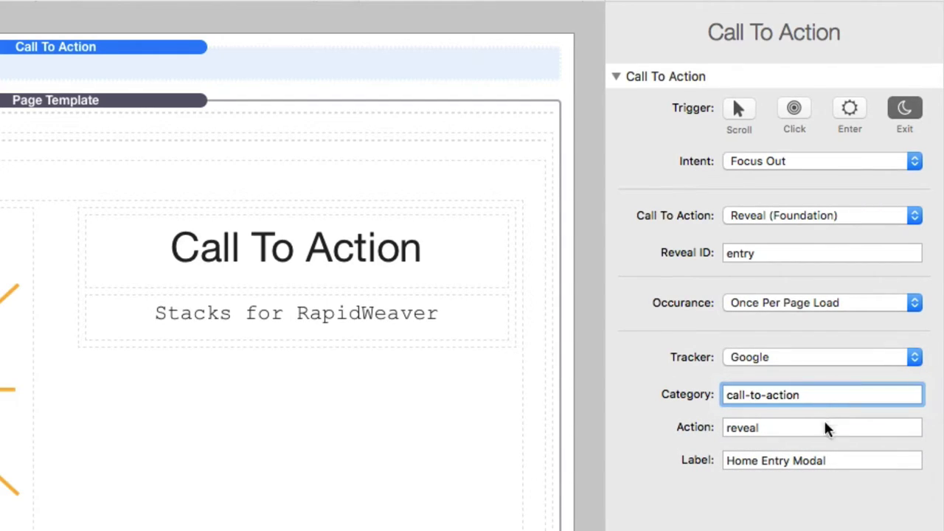
click(840, 460)
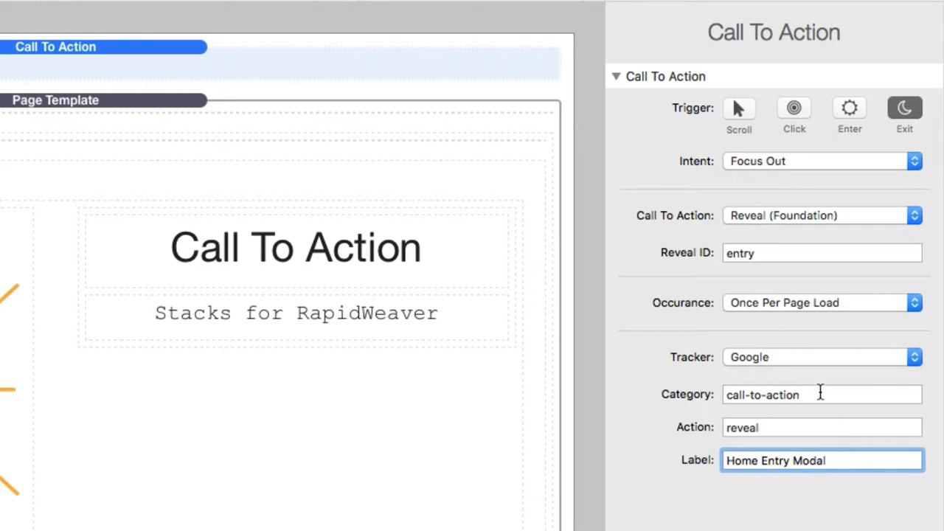
Set the tracker to Custom and keep the prefilled ga('send','event',…) code as the custom tracker
click(794, 357)
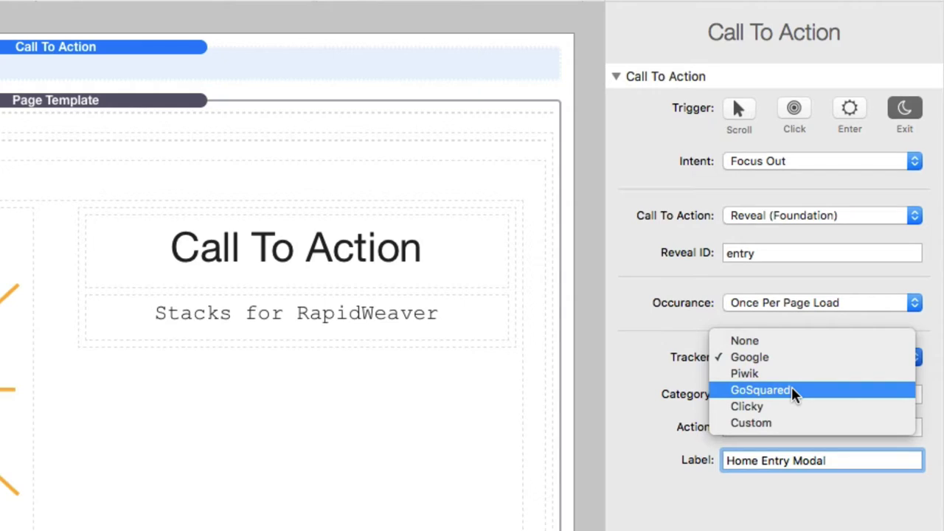
click(784, 418)
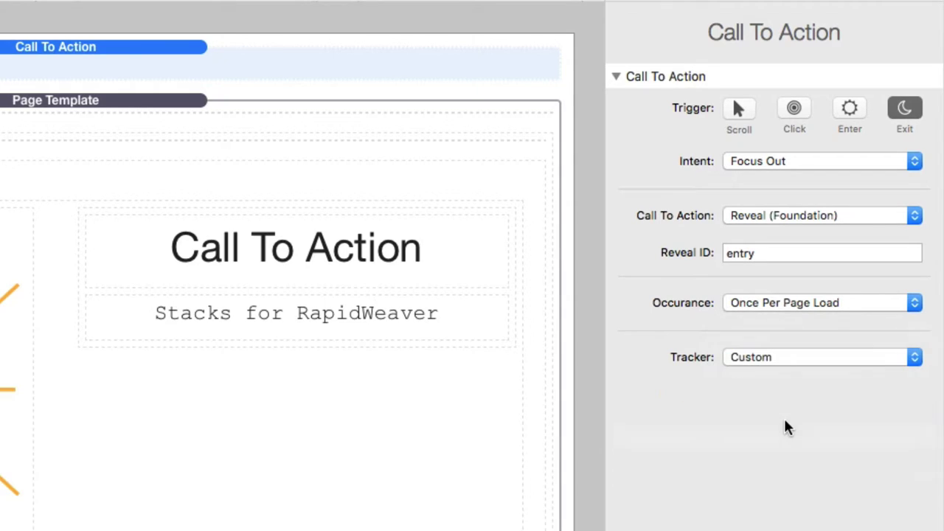
click(783, 396)
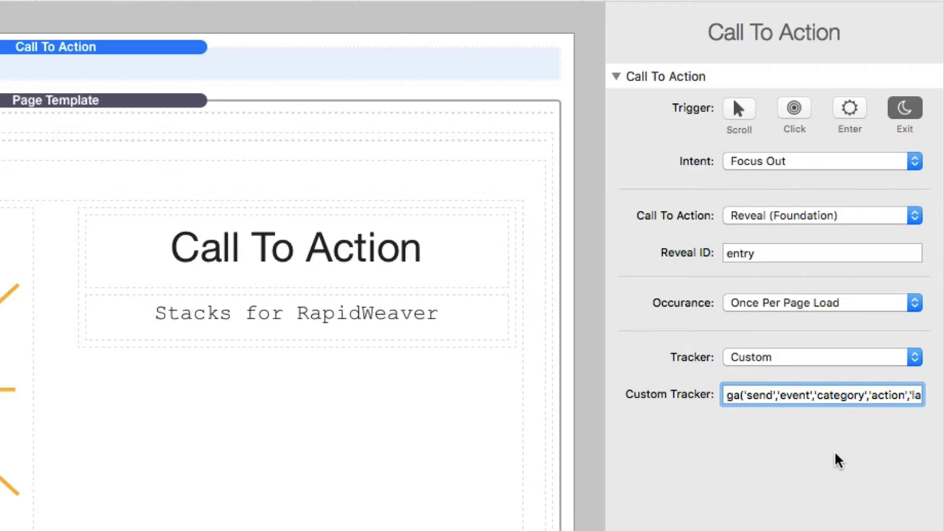
key(Return)
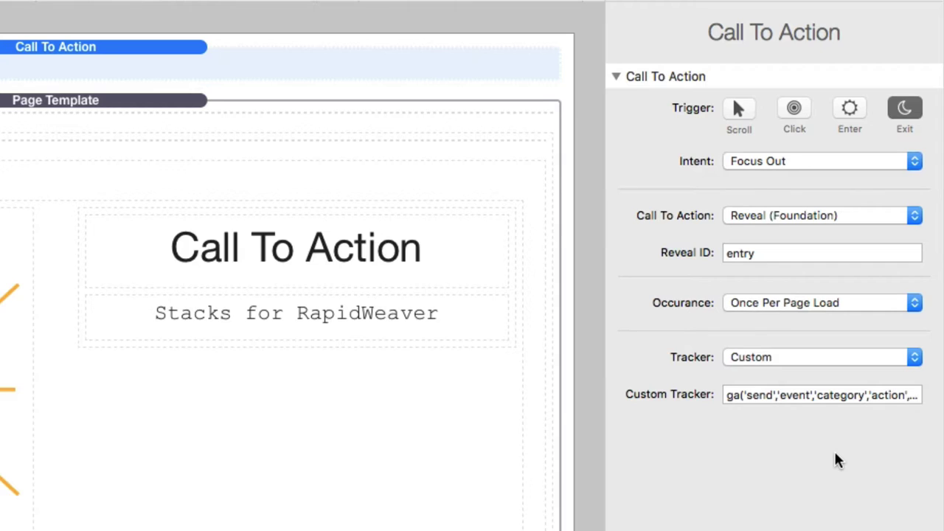
Examine the custom tracker code and the available tracker choices, keeping Custom as the tracker
click(804, 395)
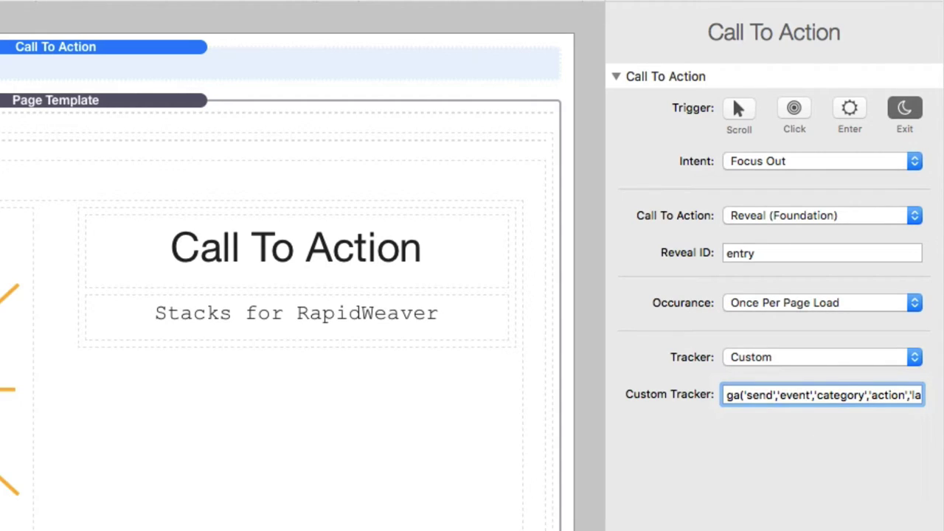
click(773, 357)
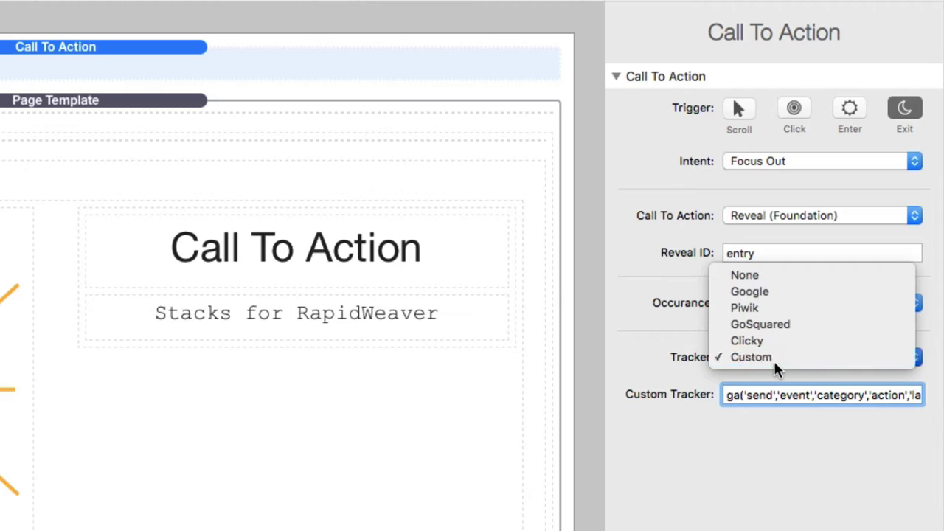
click(773, 360)
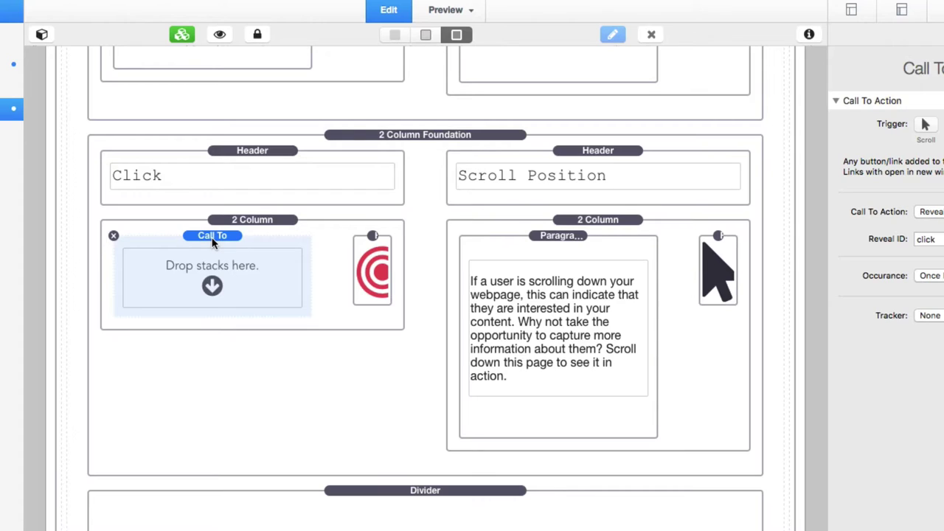
Restore the nested Call To Action with its Click Action button and the paragraph inside the Click section's Call To Action stack
key(super+v)
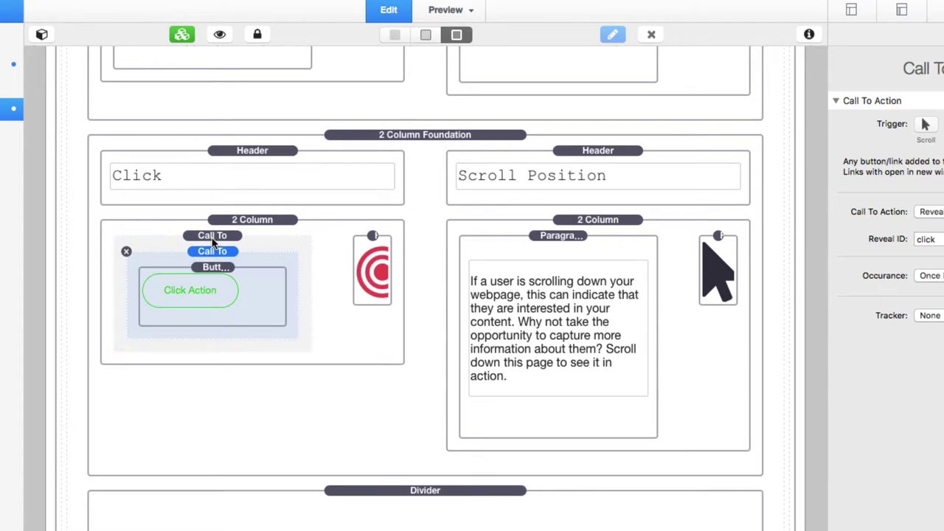
key(super+v)
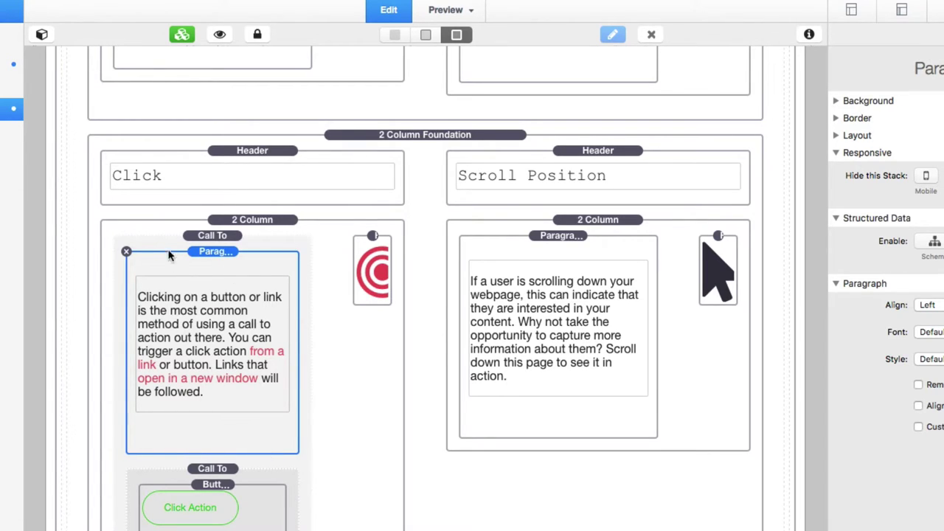
click(194, 236)
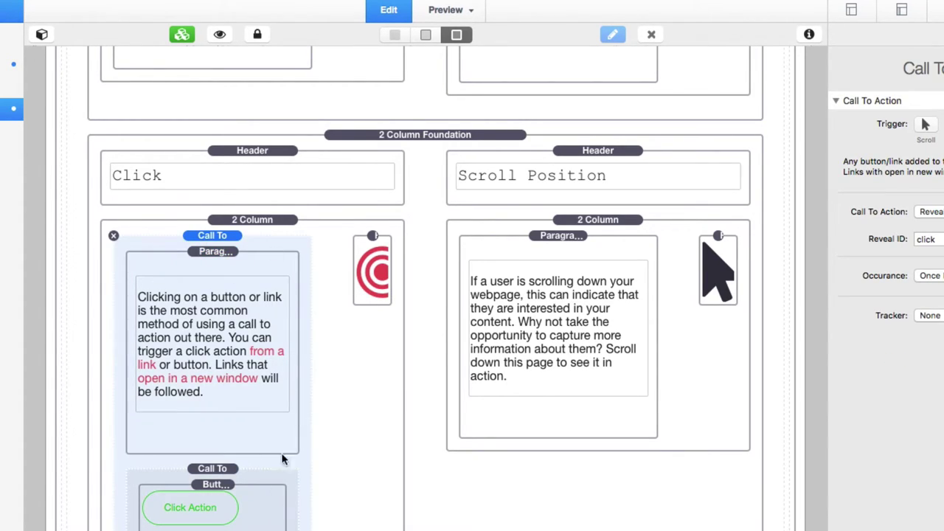
click(224, 482)
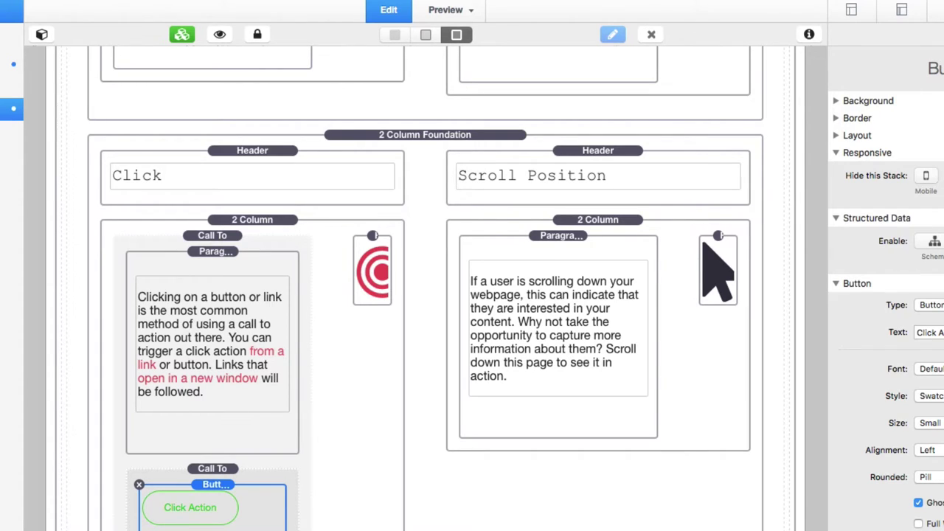
Open the Click section's paragraph for editing and inspect the link settings of the "from a link" text
click(235, 352)
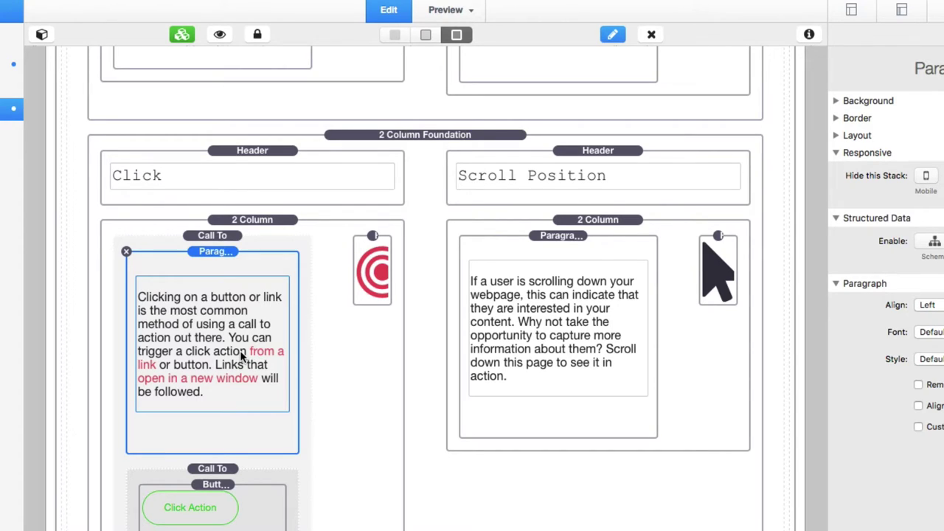
double_click(241, 357)
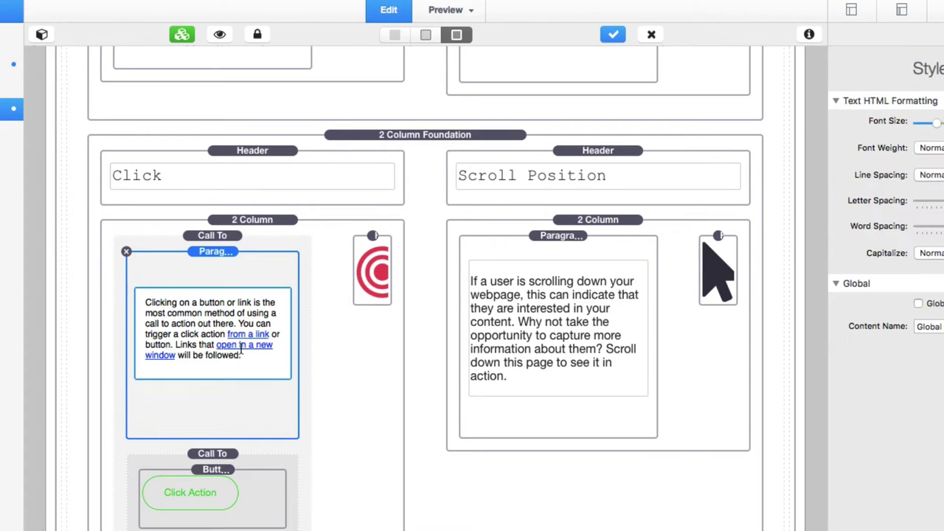
double_click(241, 337)
key(super+k)
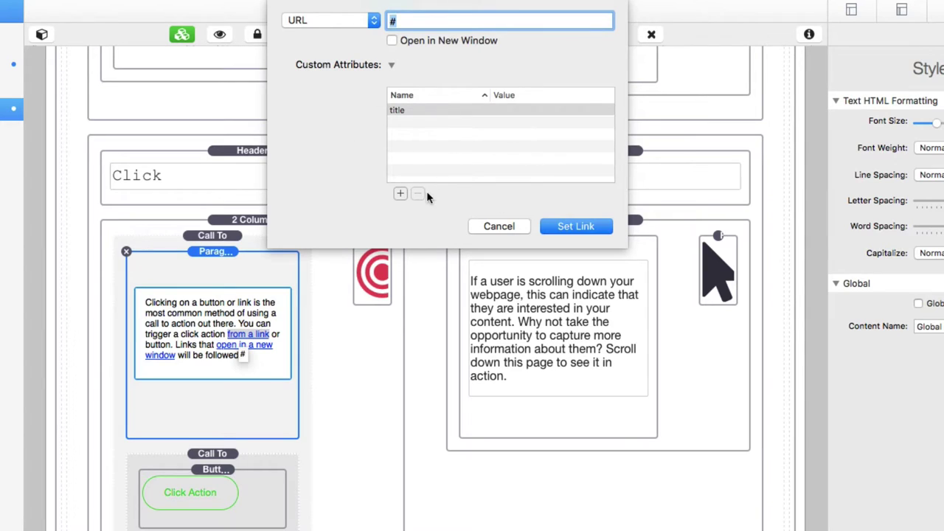
click(486, 226)
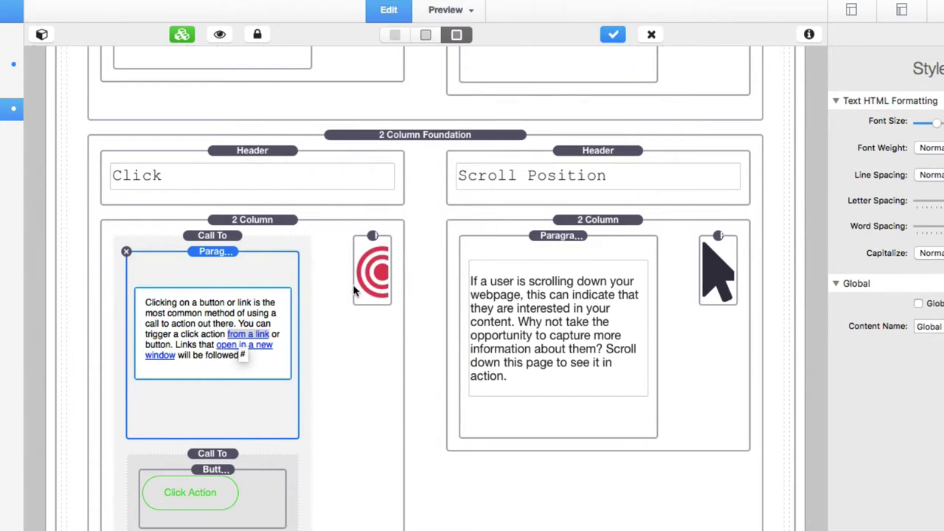
Inspect the link settings of the "open in a new window" text in the Click paragraph, leaving them as they are
double_click(256, 353)
key(super+k)
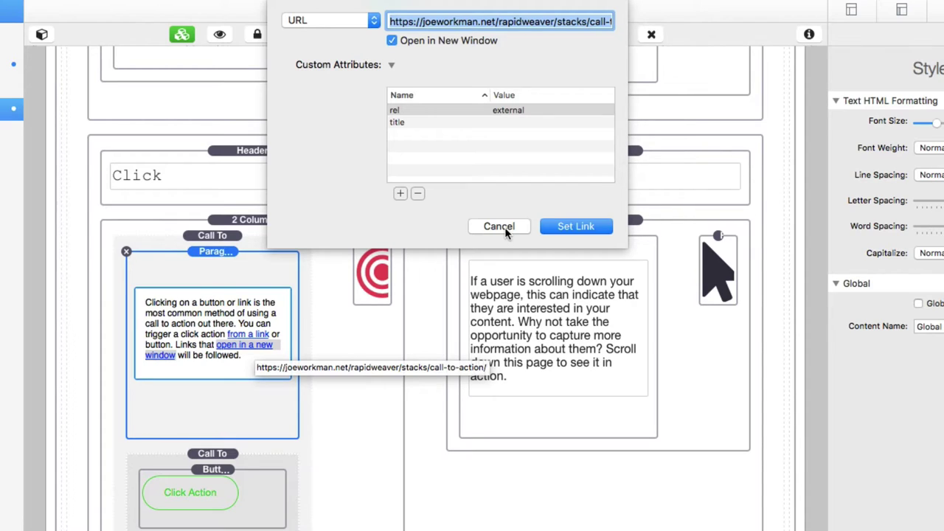
click(506, 229)
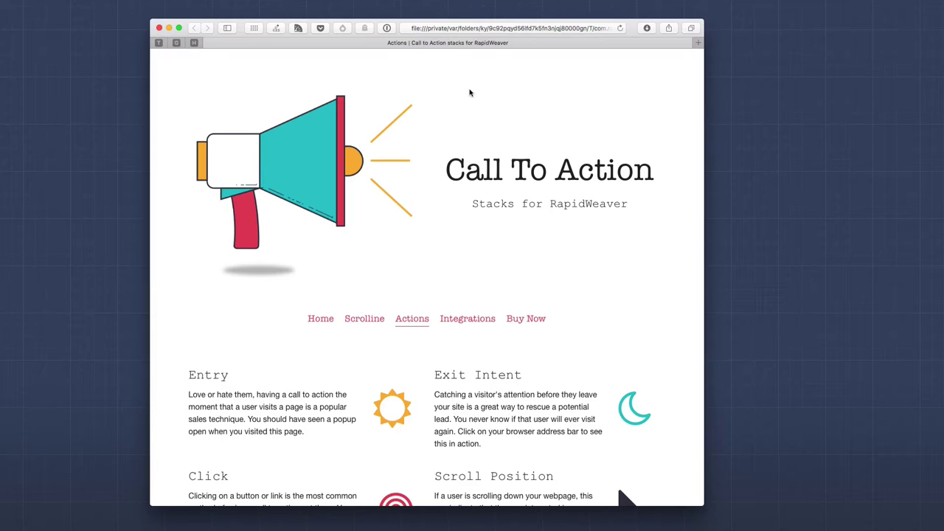
In Safari, test the Exit Intent popup on the Actions page by focusing the address bar, and close the popup each time it opens
click(574, 30)
click(646, 84)
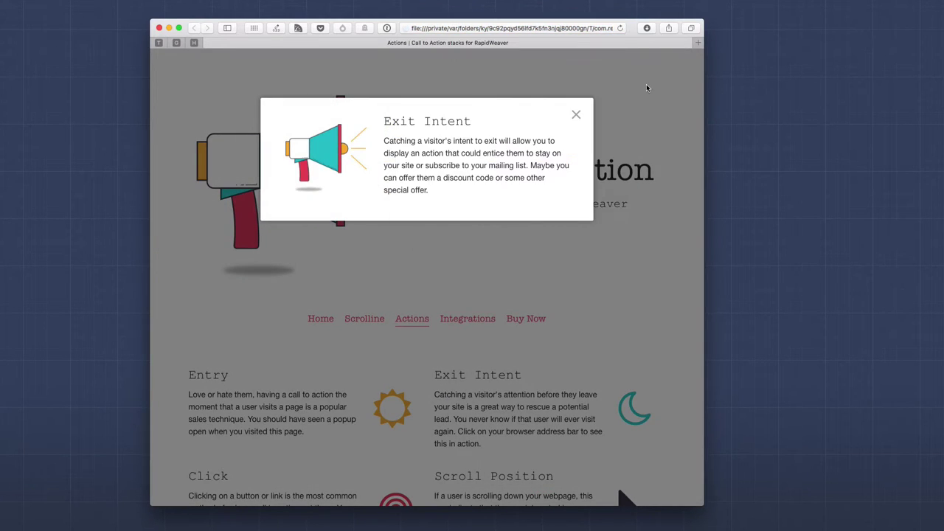
click(576, 117)
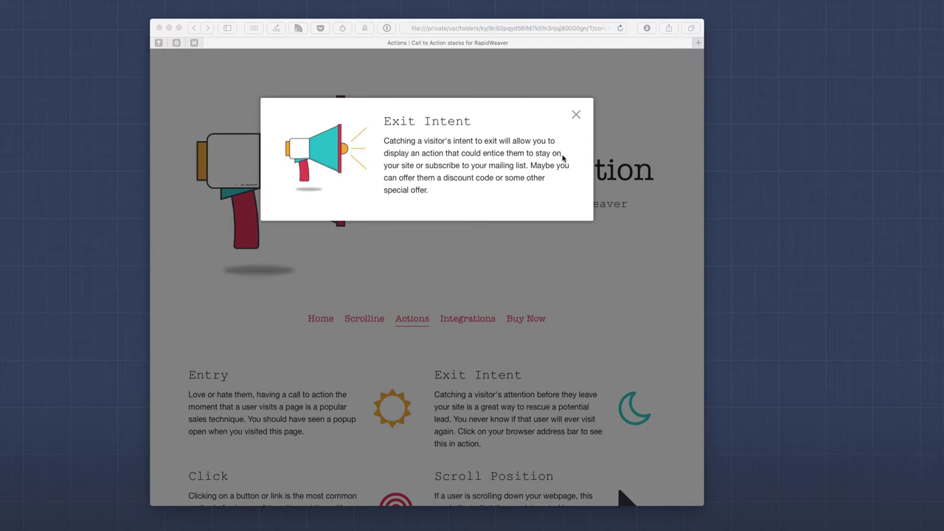
click(576, 116)
click(576, 117)
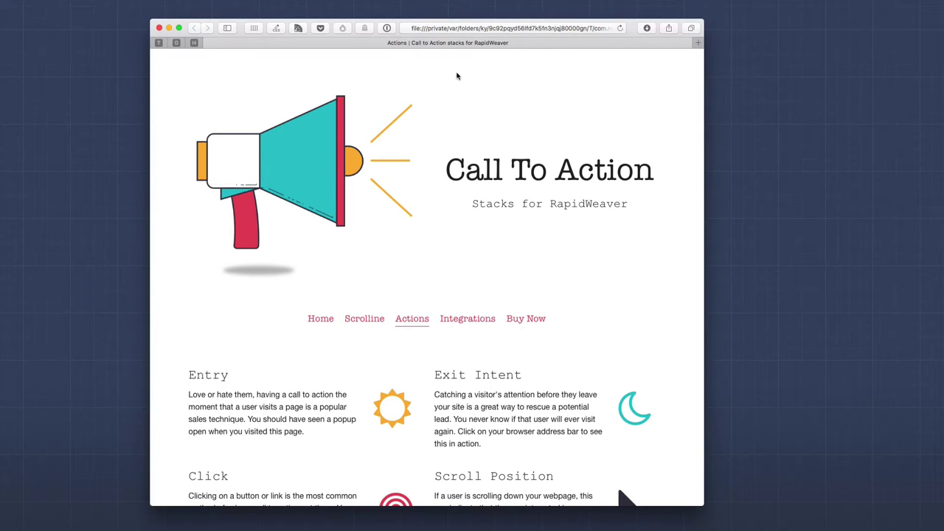
Test the Exit Intent popup by moving the pointer out of the page towards the address bar, and dismiss it
mouse_move(454, 66)
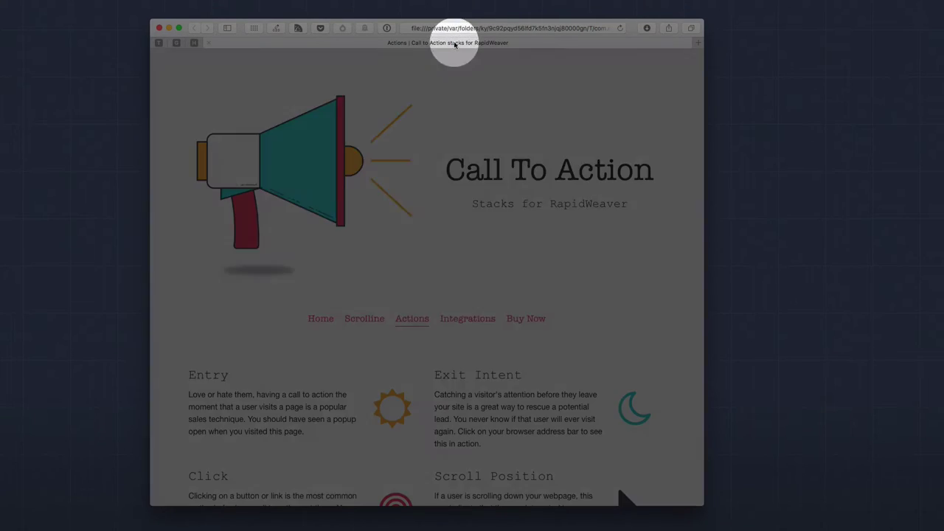
mouse_move(452, 32)
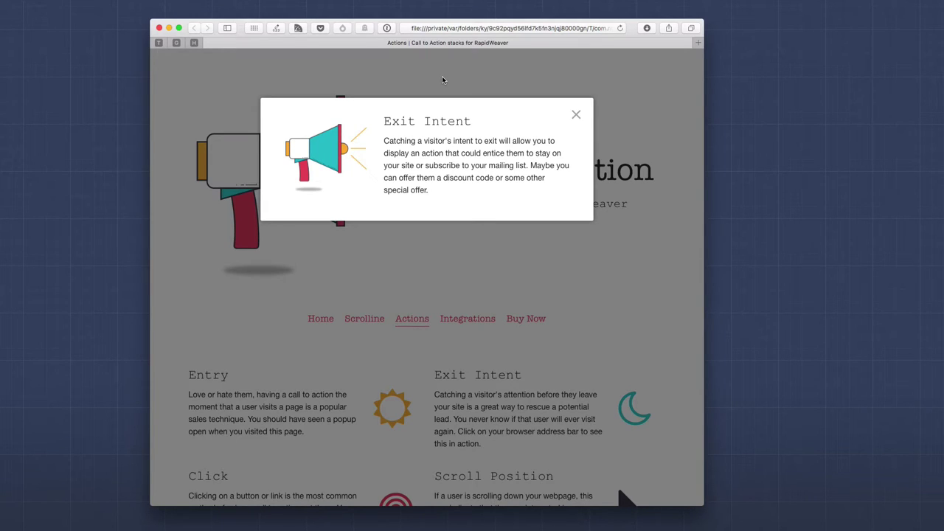
click(443, 79)
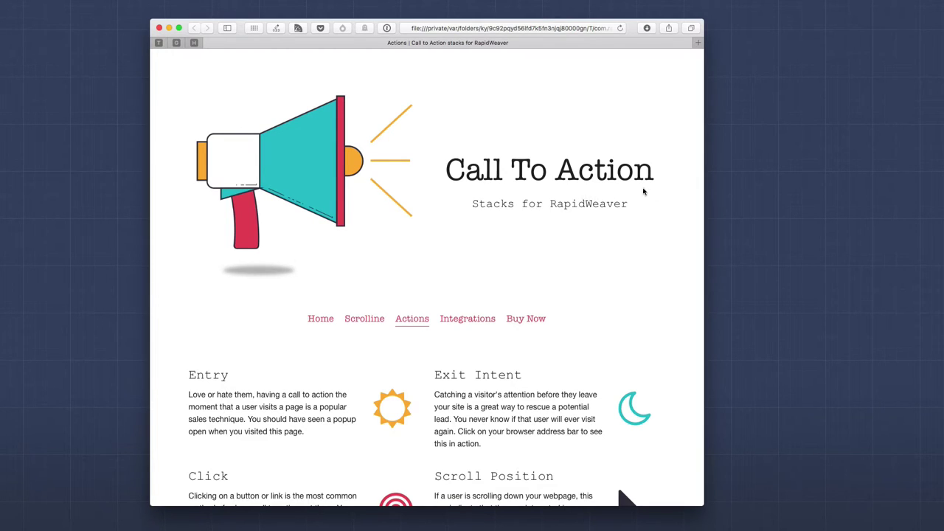
Test the exit triggers by switching focus from Safari to the desktop and back and by focusing the address bar, and dismiss the popup
click(745, 187)
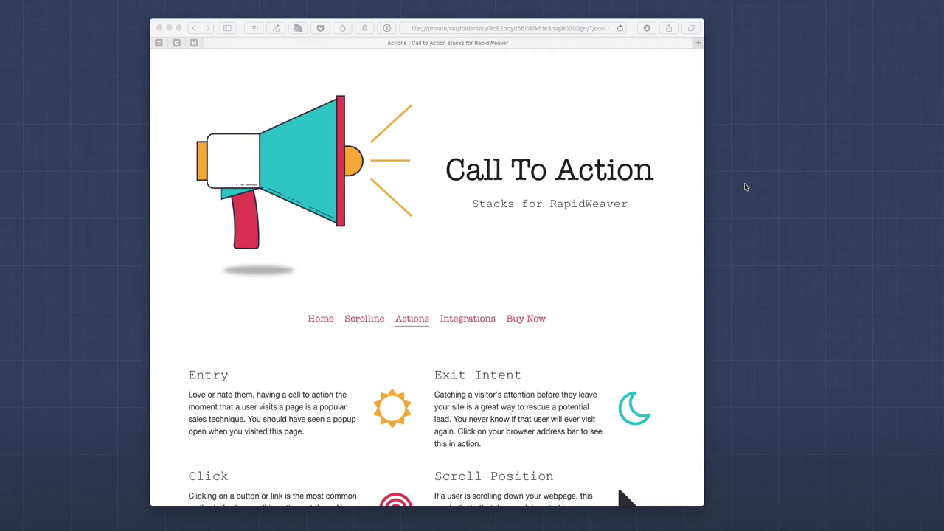
click(616, 160)
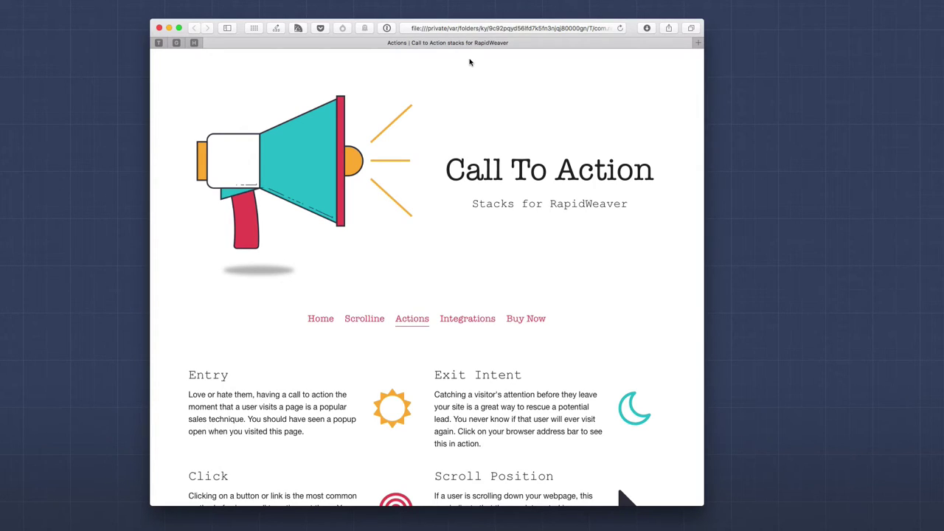
click(469, 29)
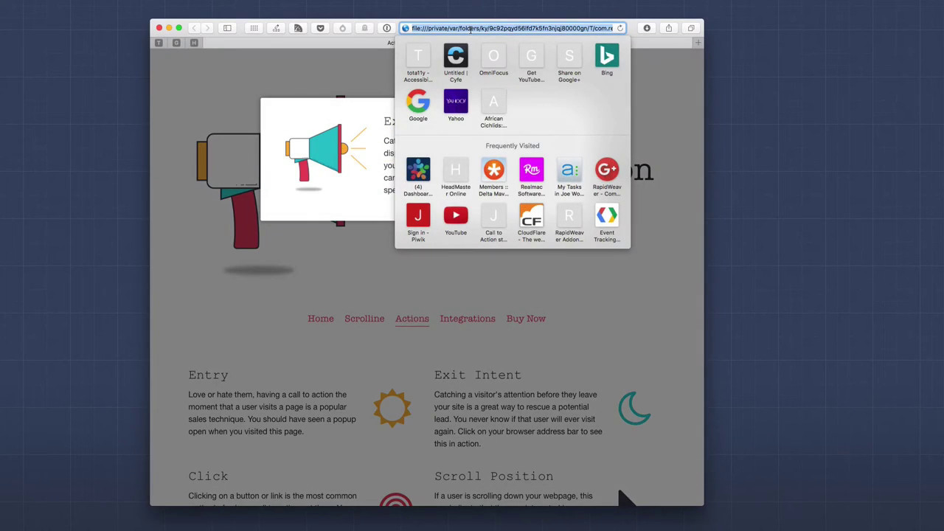
click(368, 71)
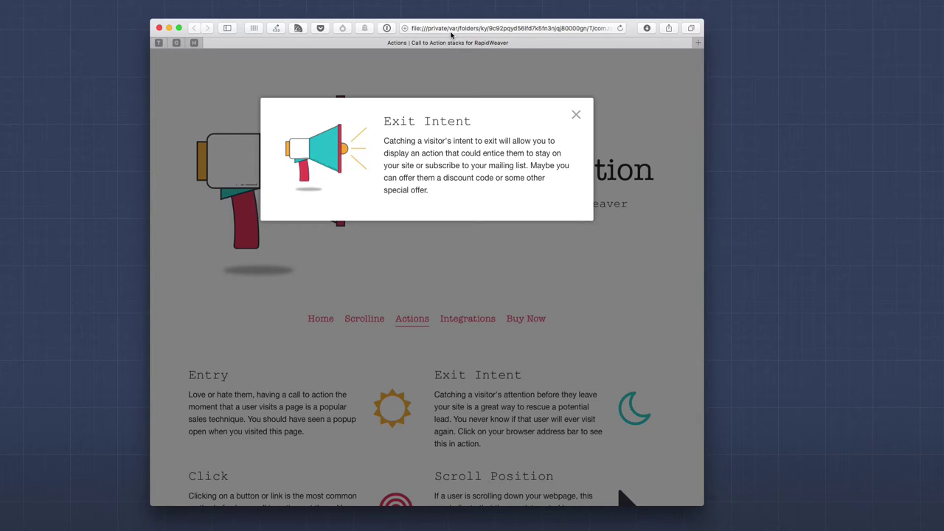
click(566, 87)
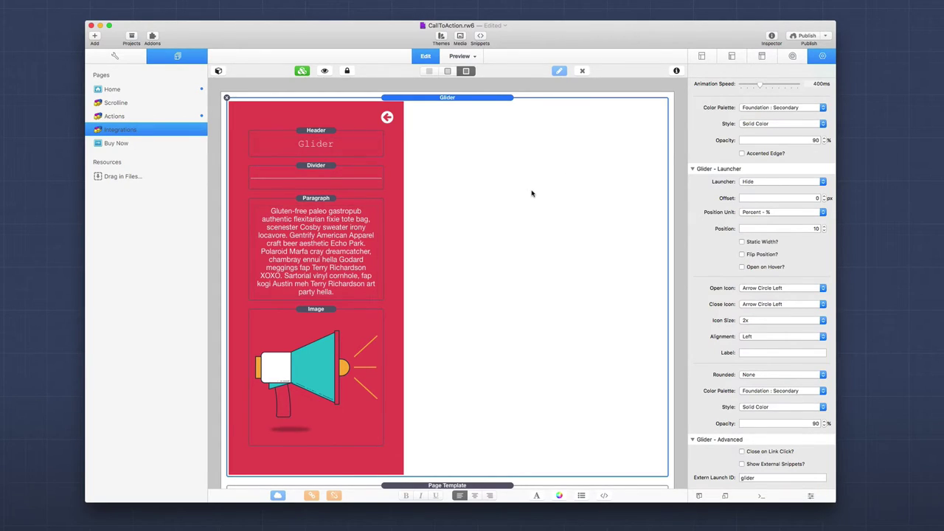
In RapidWeaver, look up the Extern Launch ID in the Glider stack's advanced settings on the Integrations page
scroll(532, 193, down, 2)
scroll(532, 193, up, 1)
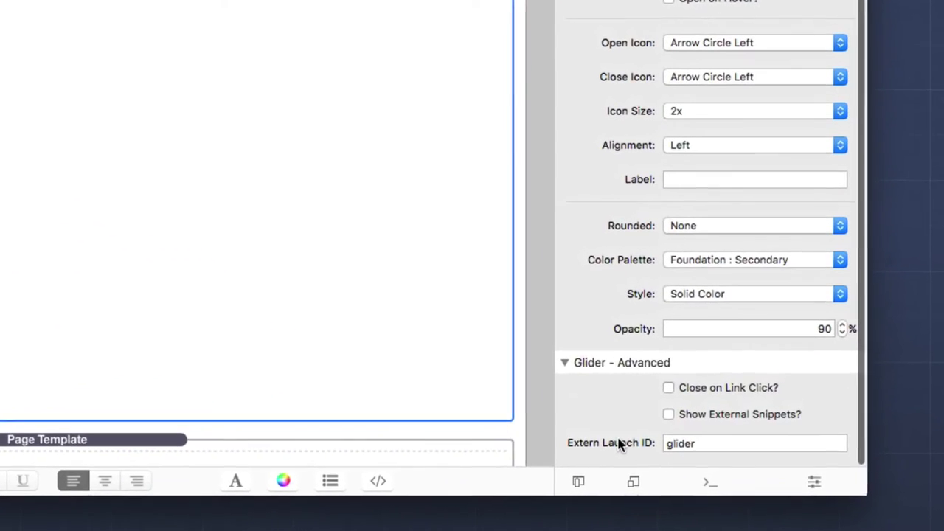
click(723, 451)
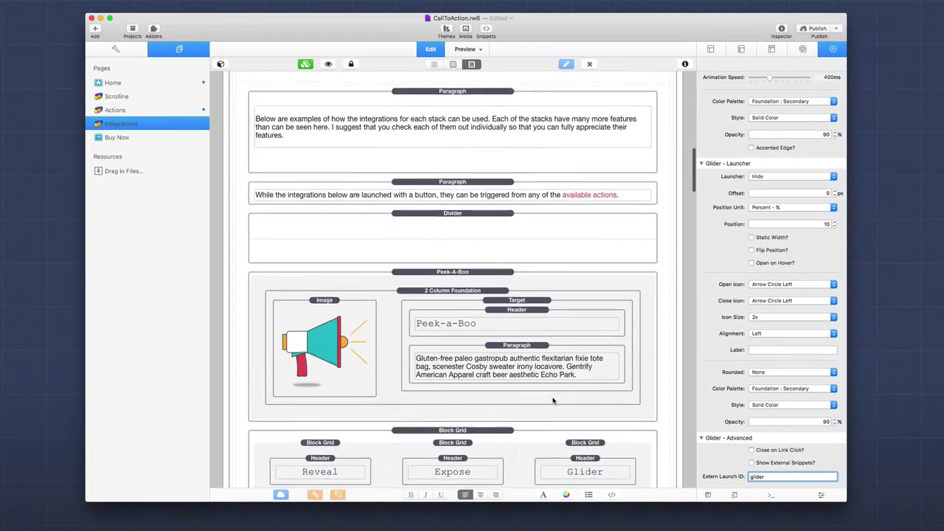
Select the Call To Action stack around the Test Glider button and check its Glider ID
scroll(553, 401, down, 10)
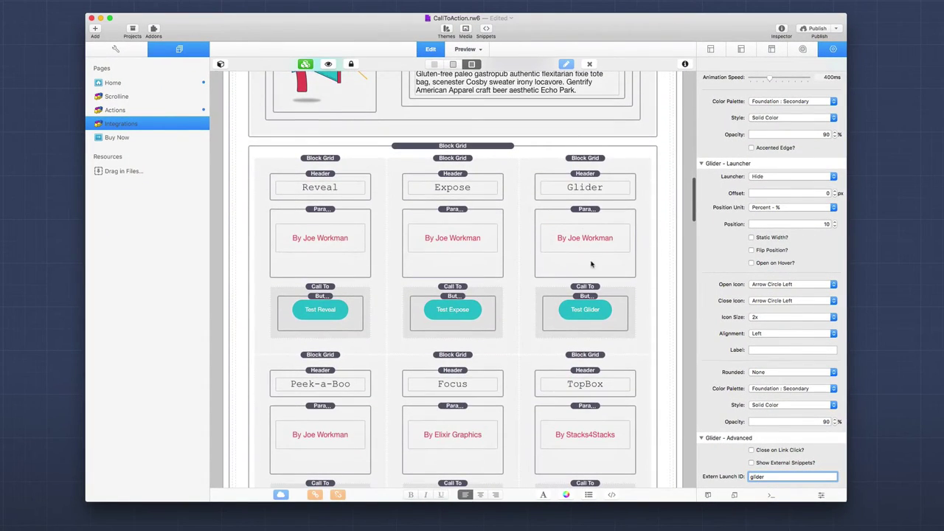
click(589, 288)
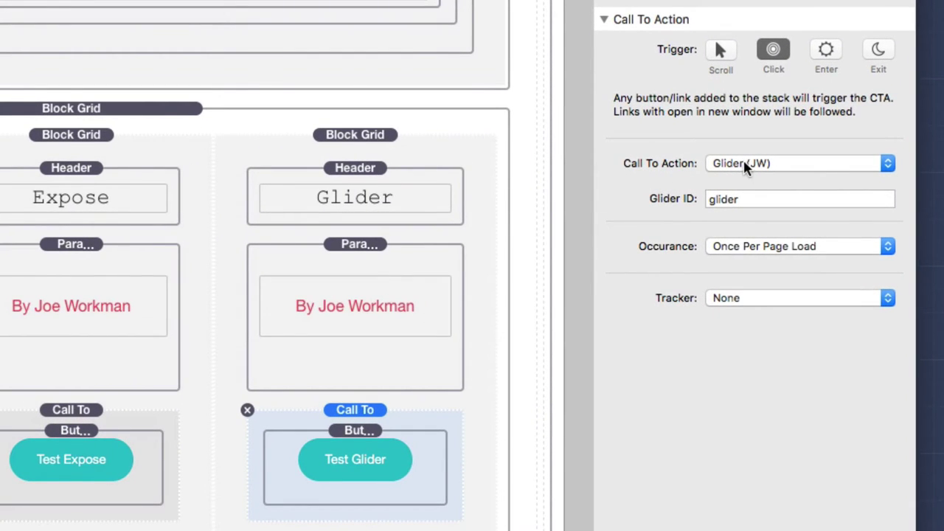
click(756, 201)
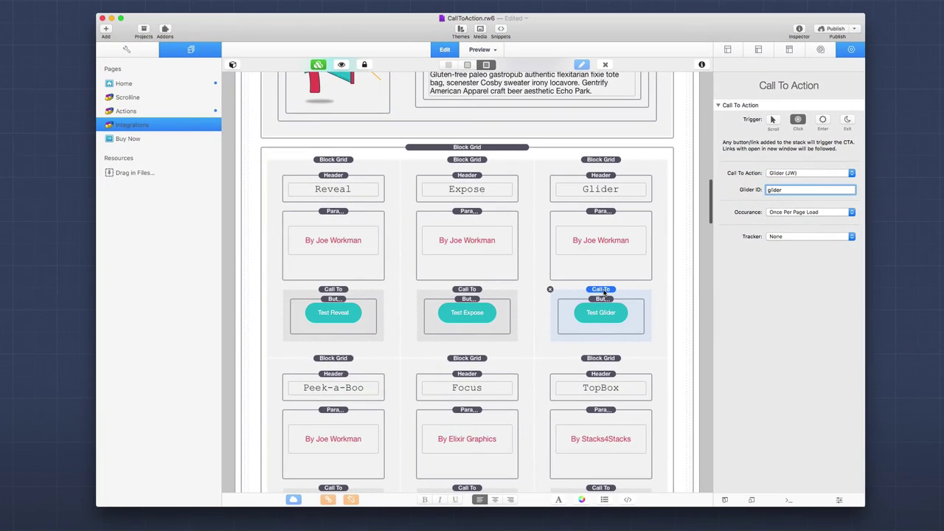
Select the Call To Action stack around the Test Focus button and check its Focus Label setting
scroll(358, 443, down, 3)
scroll(603, 293, down, 2)
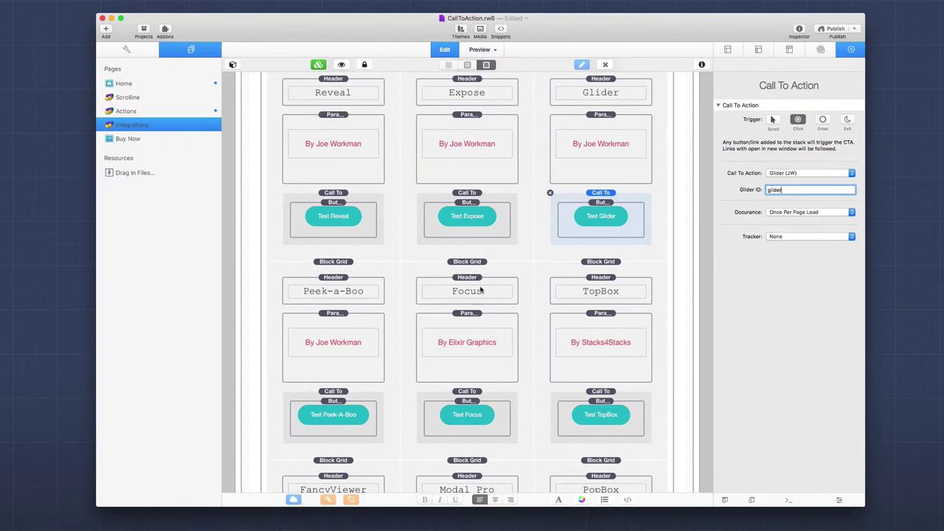
click(478, 391)
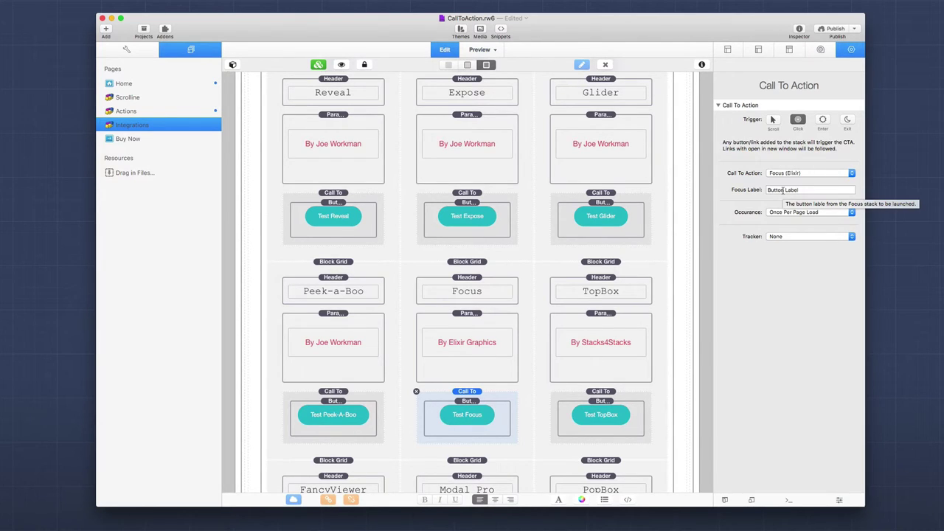
Find and select the Focus stack inside the Static Height stack on the Integrations page to check its label
scroll(493, 278, down, 3)
scroll(493, 282, down, 3)
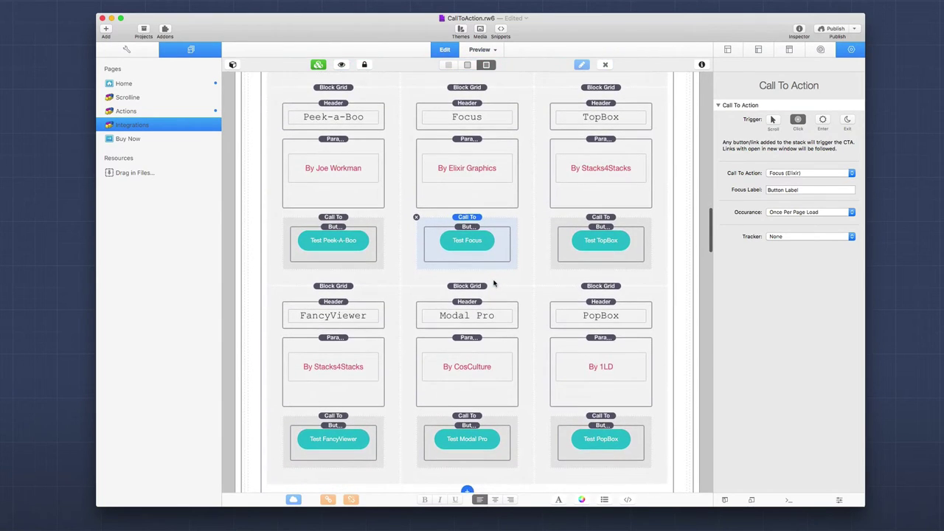
scroll(493, 283, down, 10)
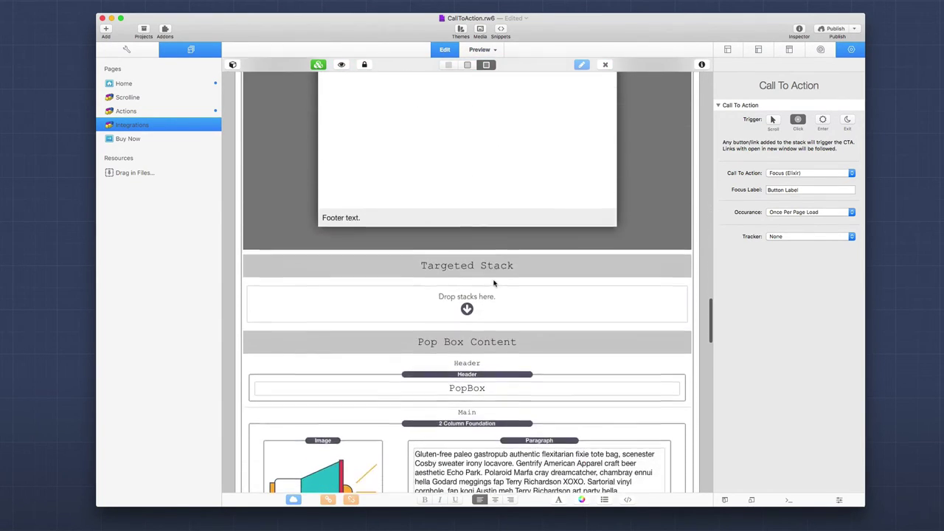
scroll(493, 283, down, 10)
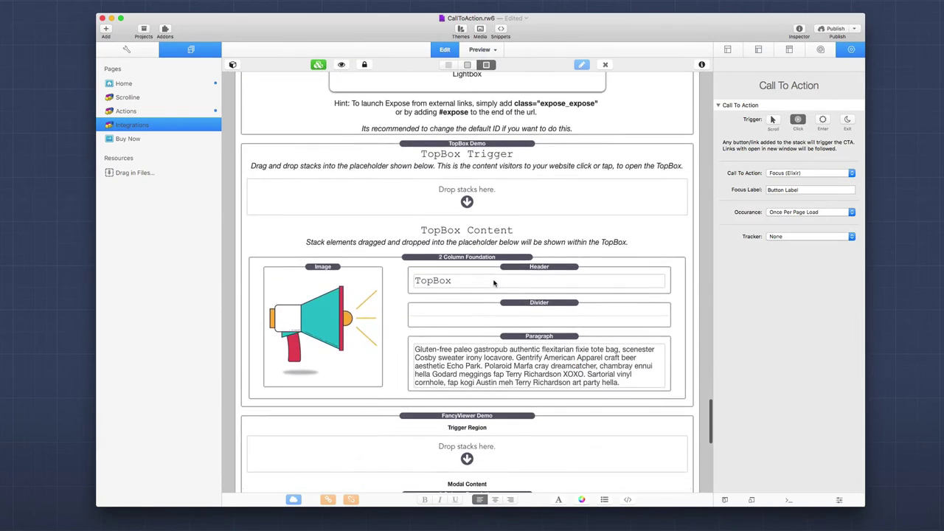
scroll(493, 283, down, 5)
click(519, 230)
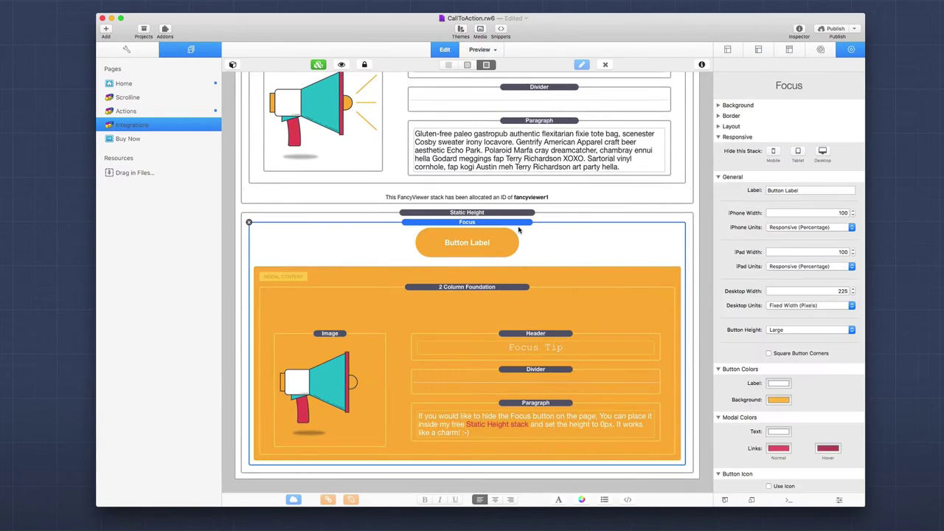
Check the Focus stack's button Label field and the Height setting of the Static Height stack that contains it
click(781, 190)
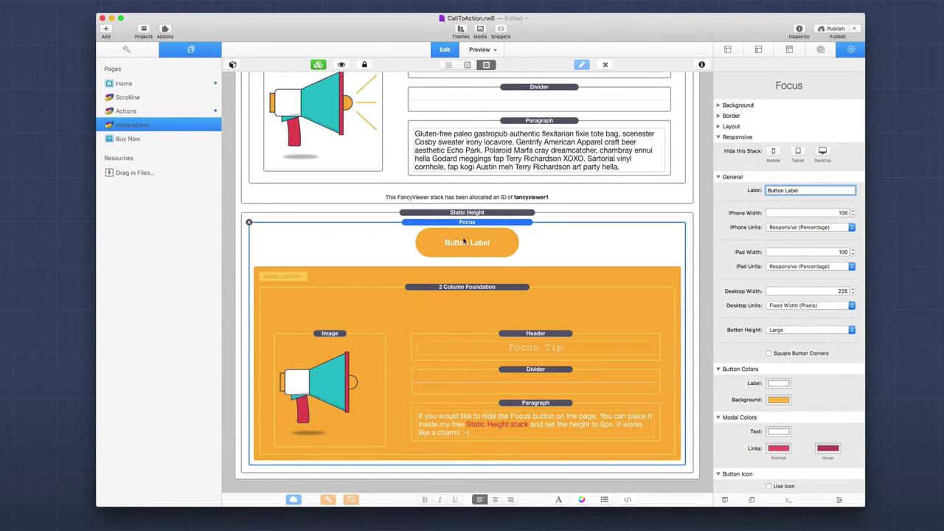
drag(801, 190, 760, 192)
click(813, 188)
click(471, 214)
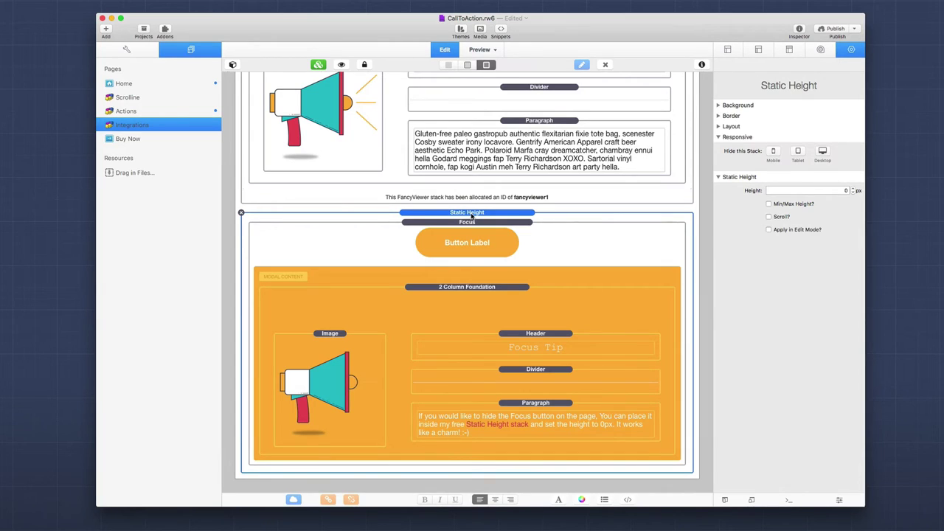
click(472, 223)
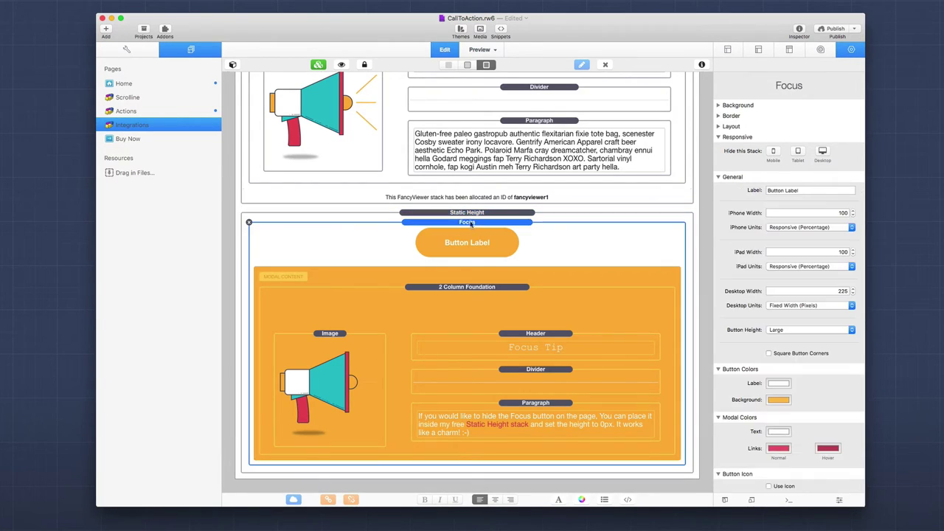
click(470, 214)
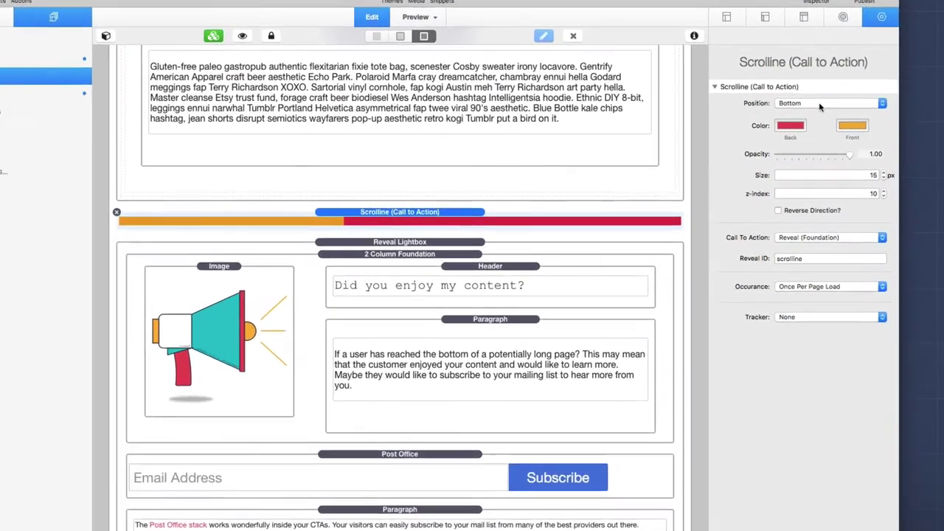
Review the Scrolline (Call to Action) stack's Position options and its Size and z-index settings
click(811, 117)
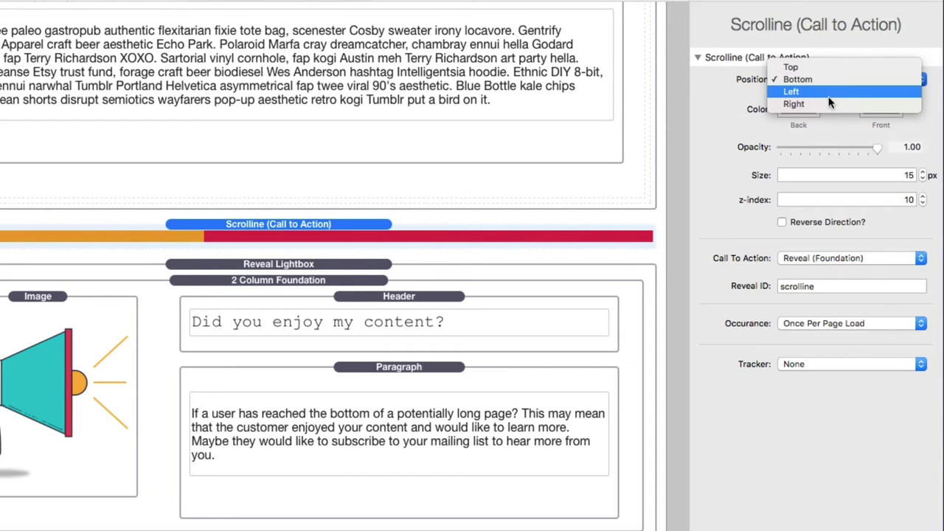
click(741, 106)
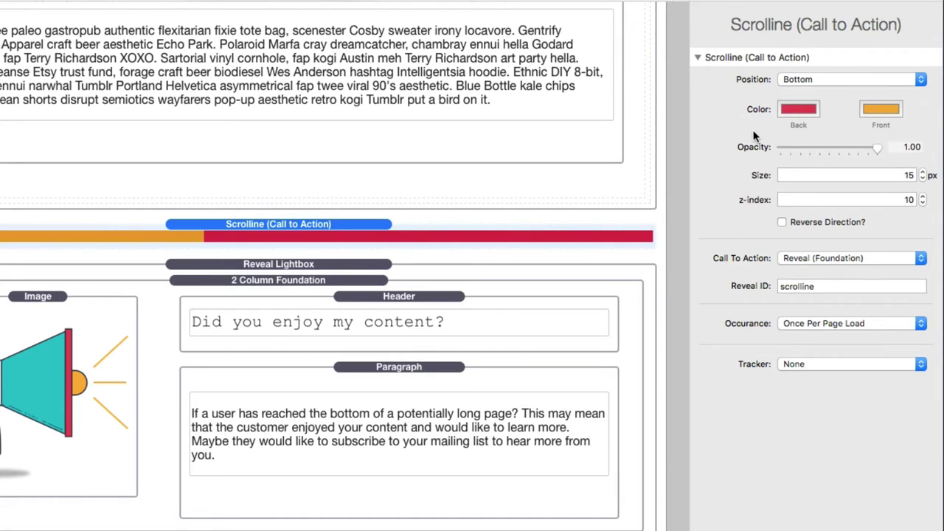
click(830, 174)
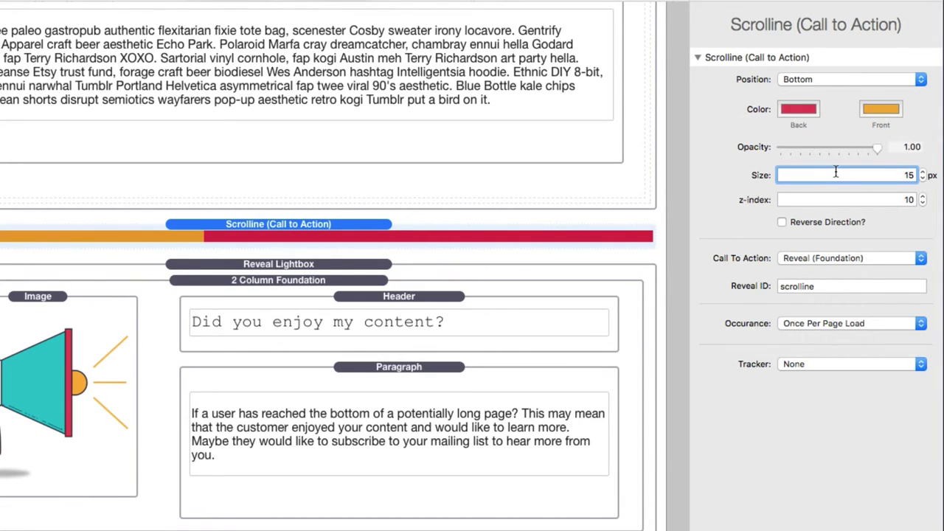
click(835, 202)
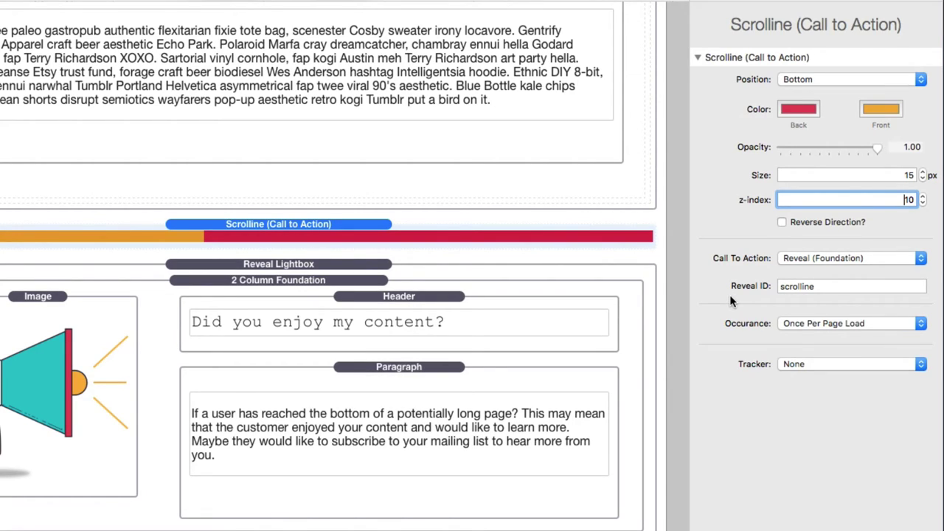
Switch the Scrolline stack's Call To Action to None, and return it to Reveal (Foundation)
click(801, 257)
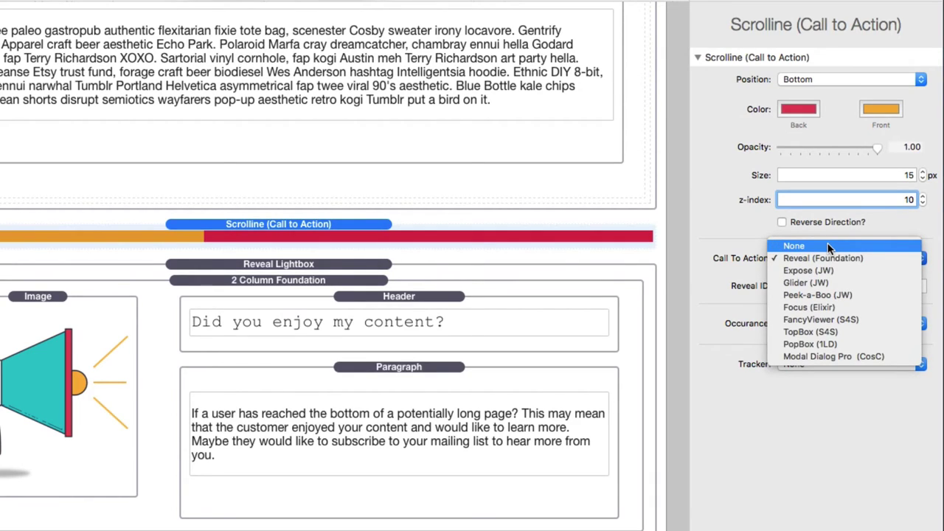
click(827, 248)
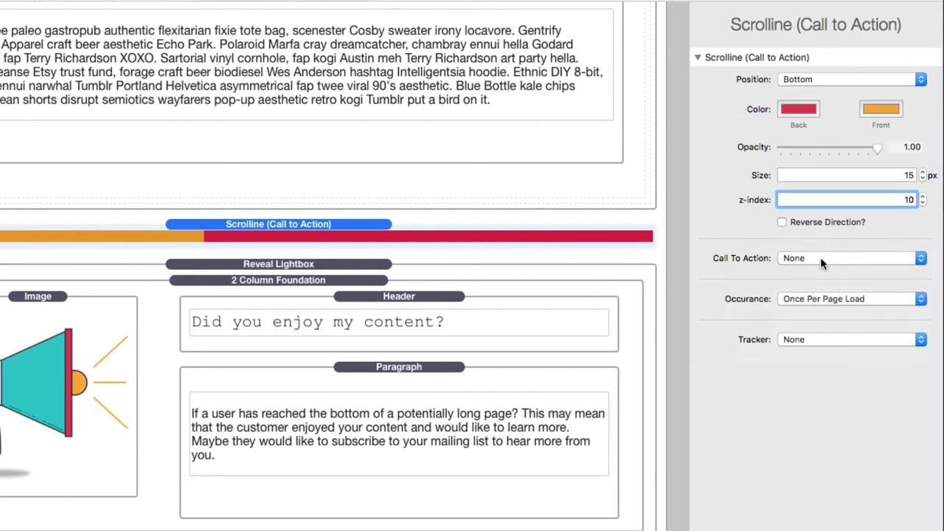
click(820, 257)
click(820, 271)
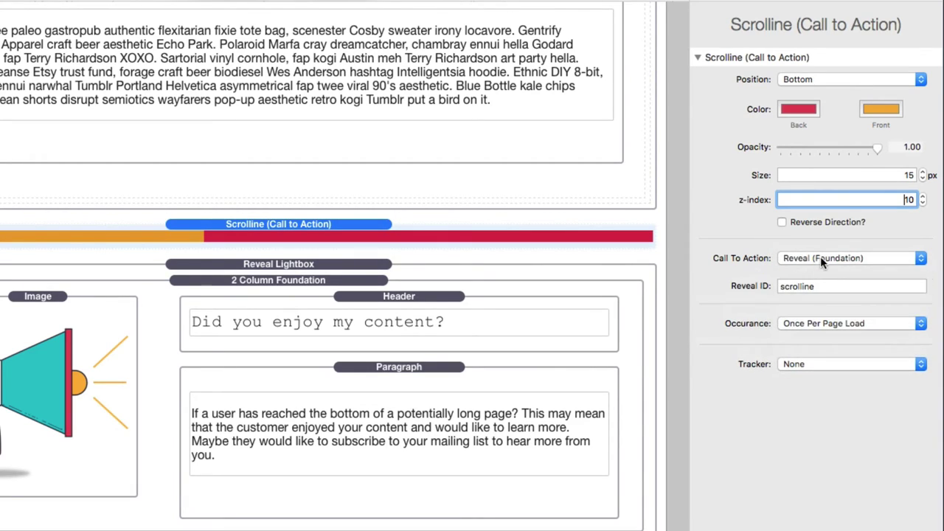